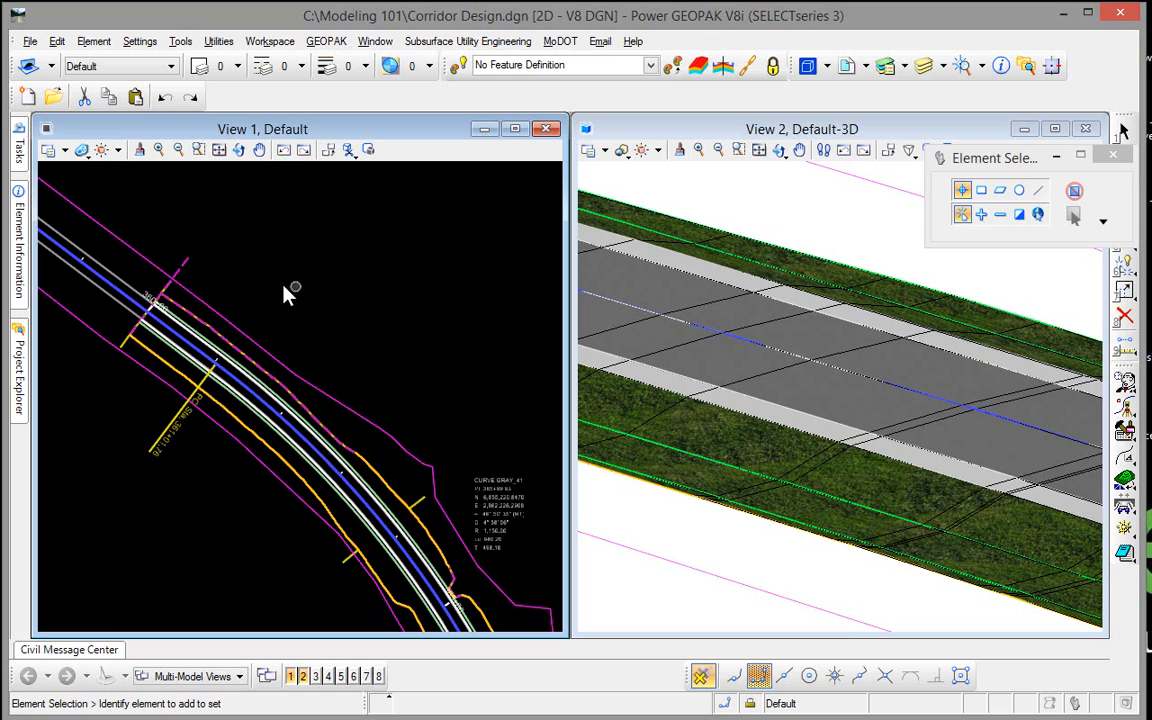
Open the template drop at 360+00.00 R1 for editing and list the active template's point feature definitions.
click(179, 272)
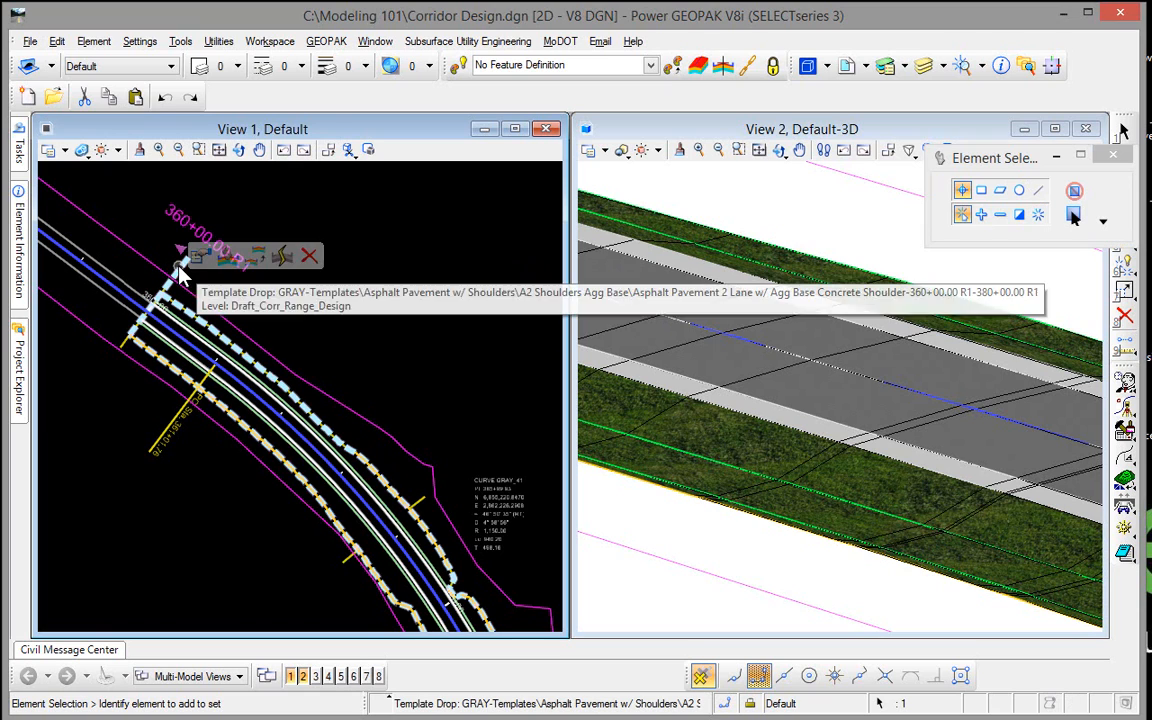
click(226, 258)
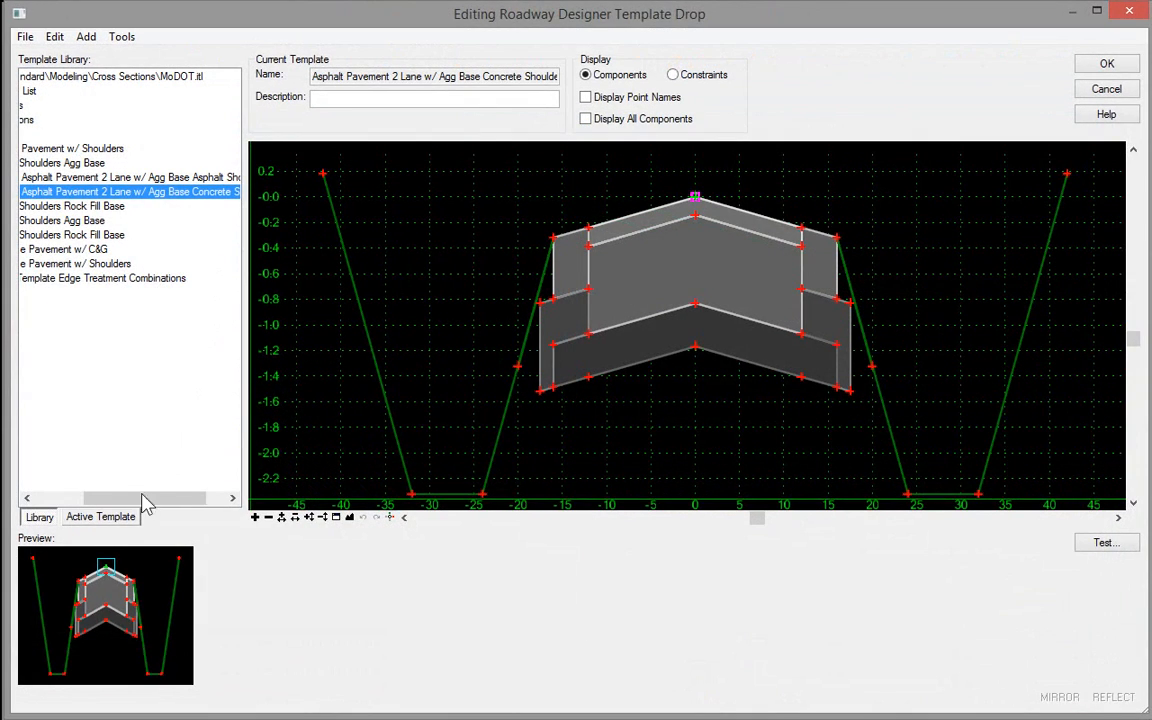
click(118, 524)
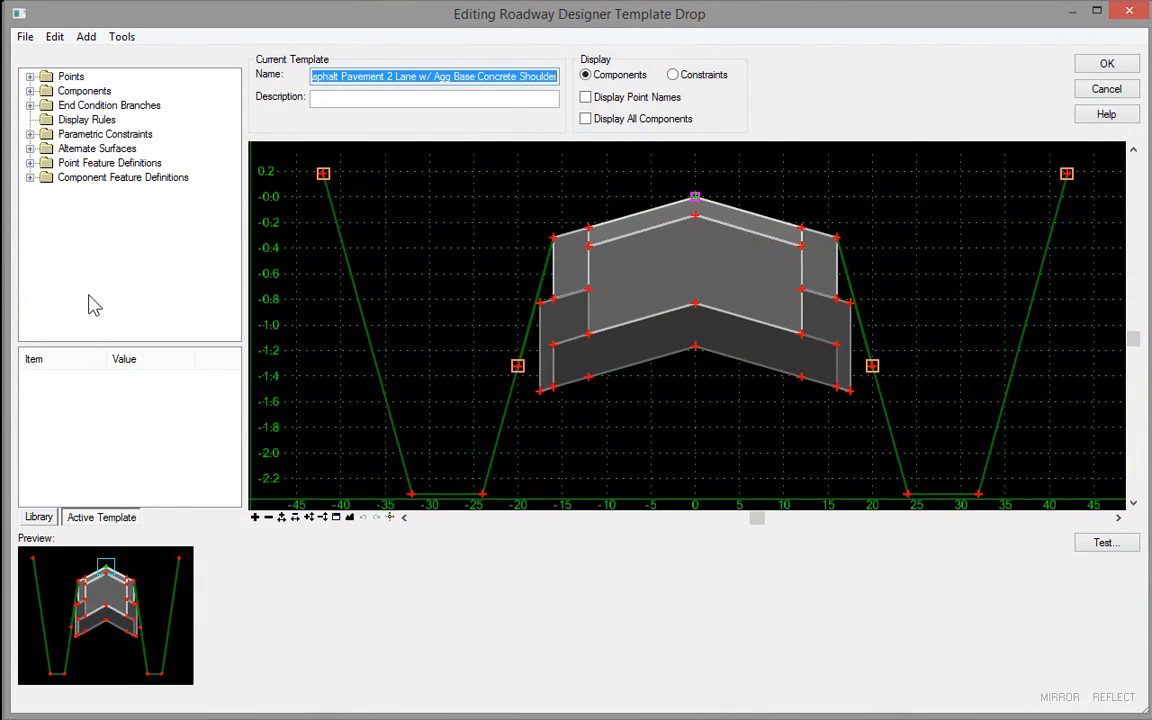
click(30, 163)
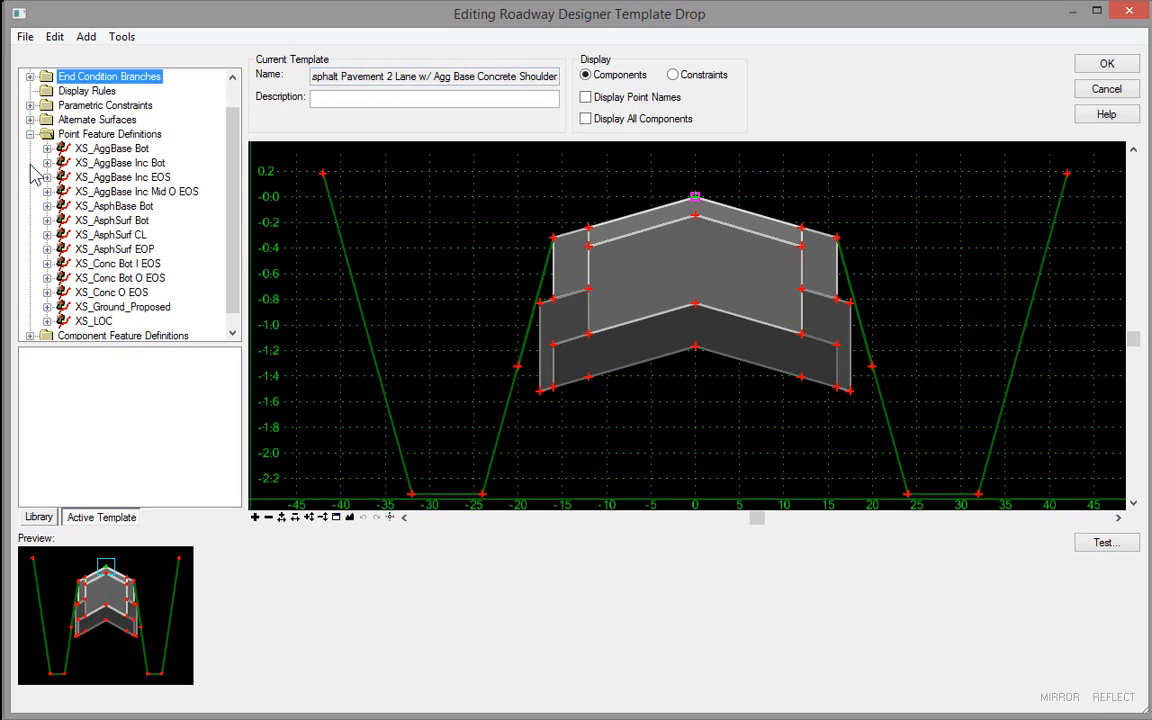
Examine which template points use XS_AsphSurf CL, XS_AsphSurf EOP, XS_Conc O EOS, XS_Ground_Proposed and XS_LOC, and close the template editor without saving.
click(133, 236)
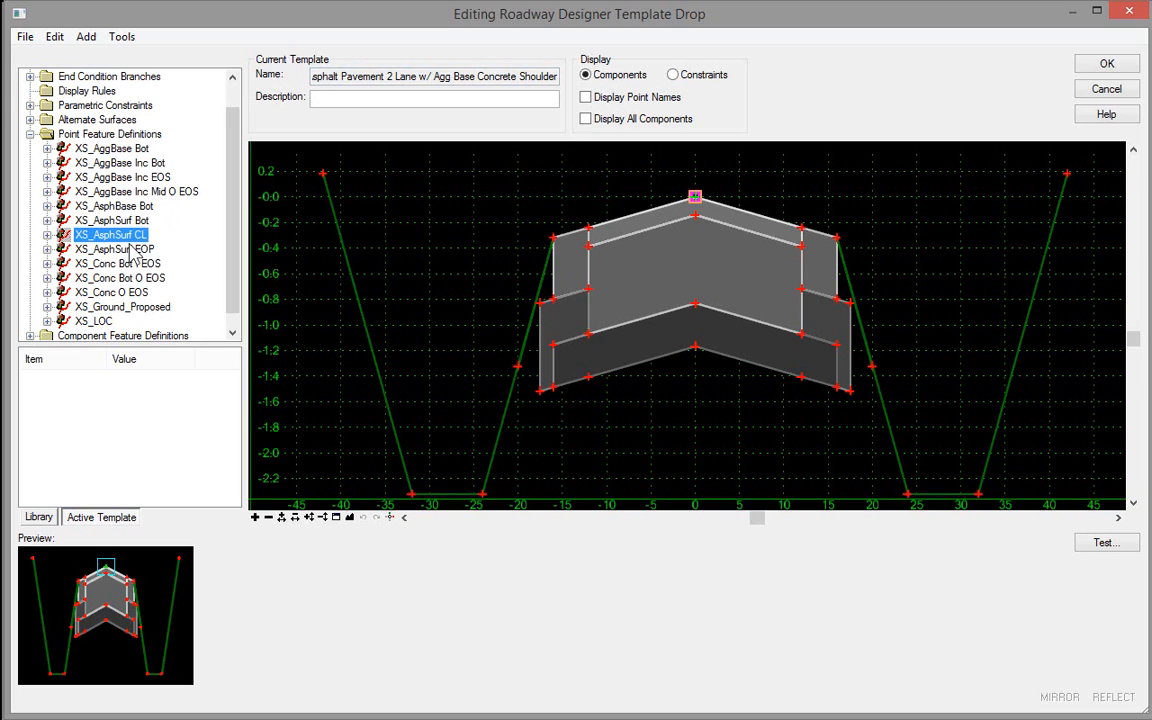
mouse_move(322, 174)
click(144, 250)
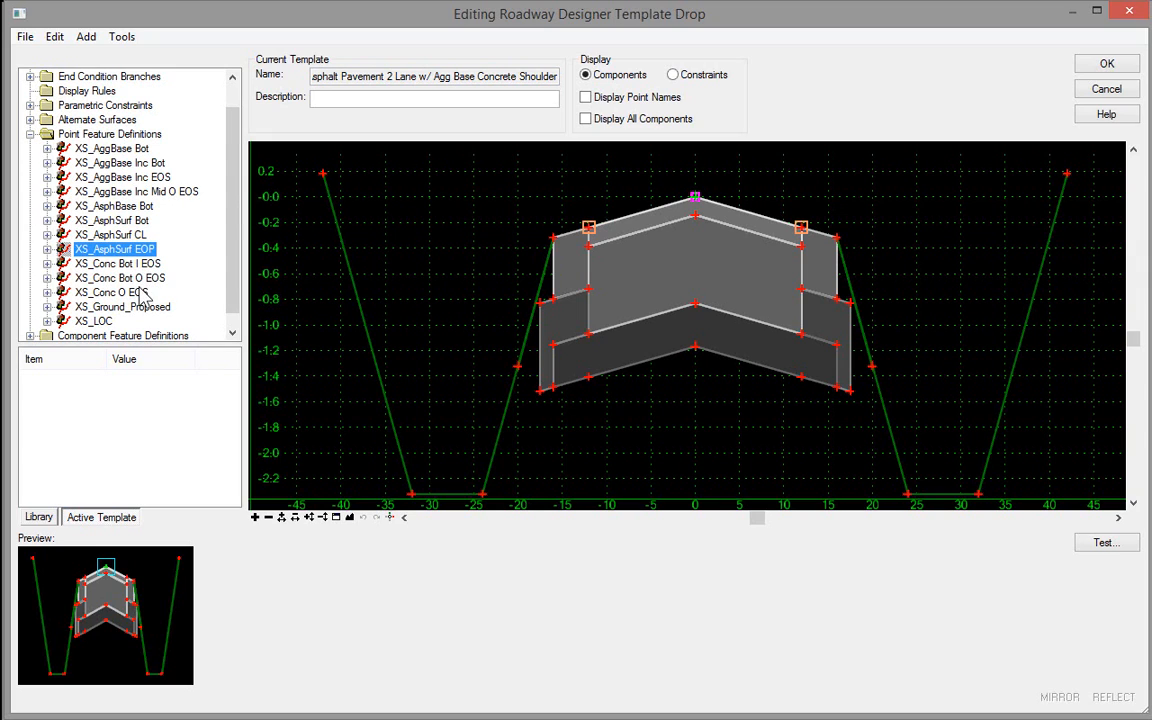
click(137, 292)
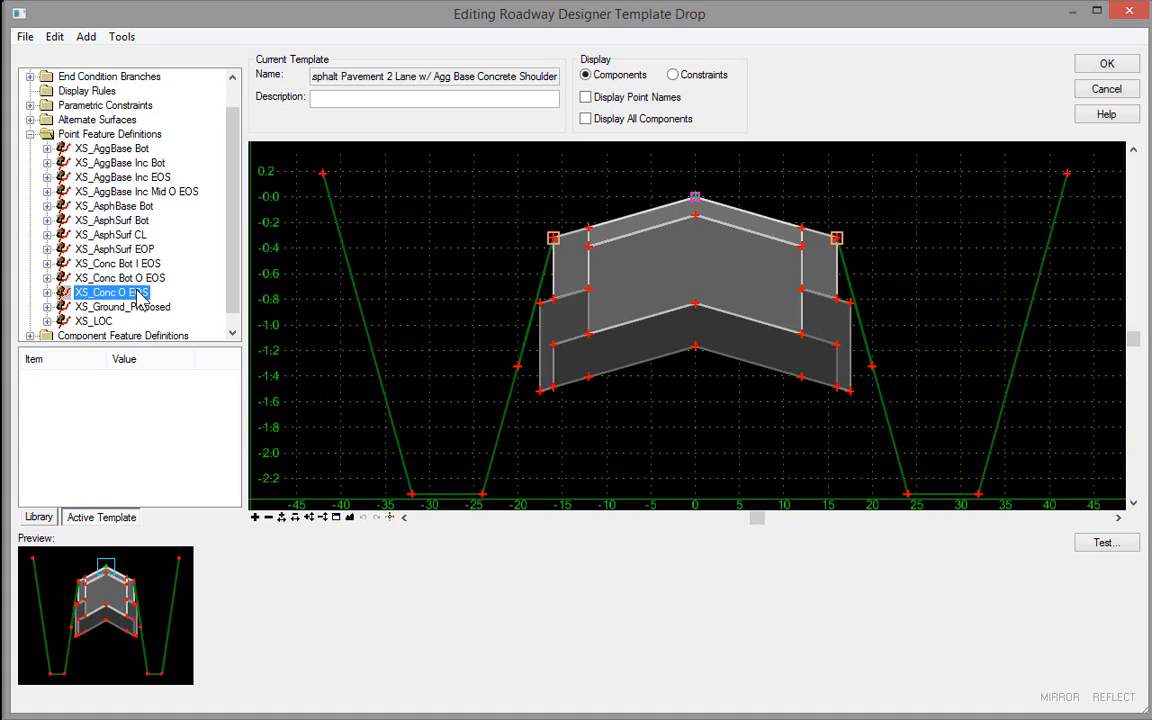
click(137, 308)
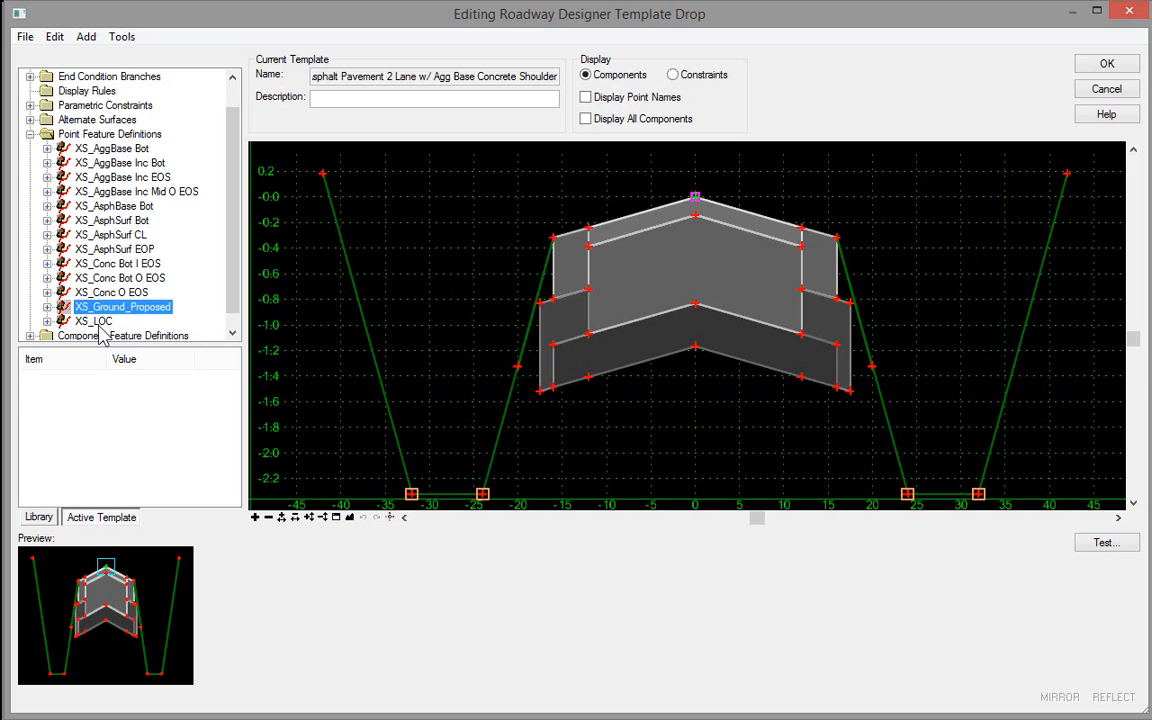
click(96, 322)
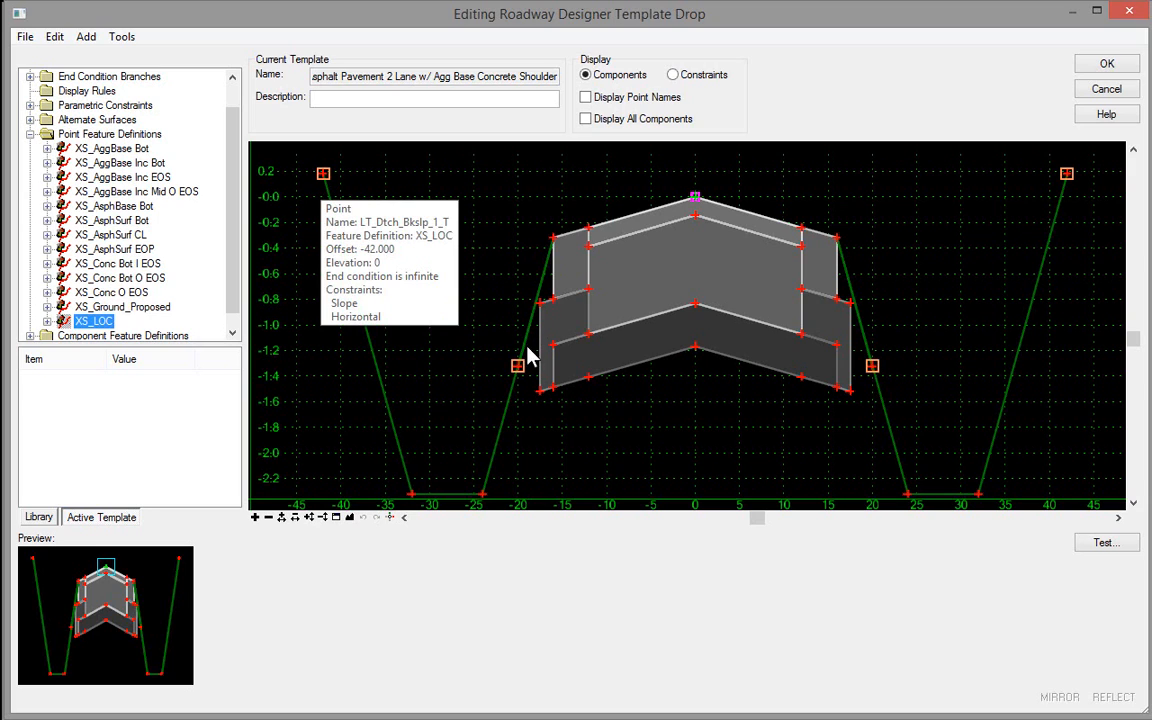
mouse_move(515, 366)
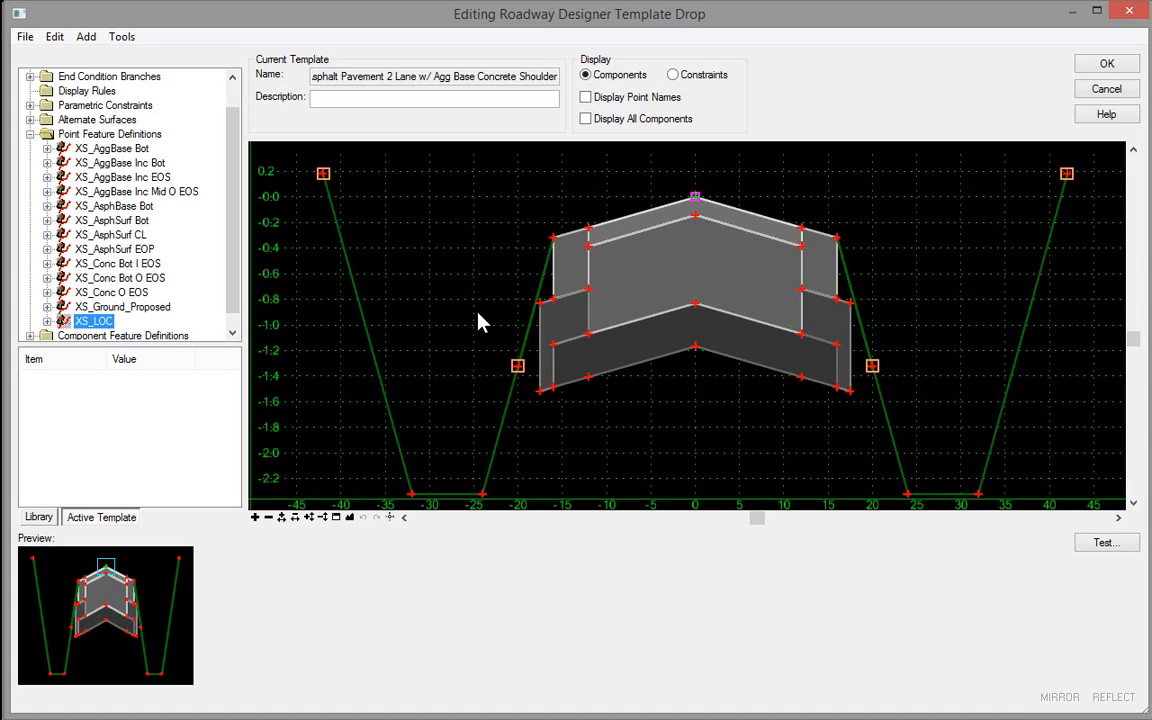
click(1106, 92)
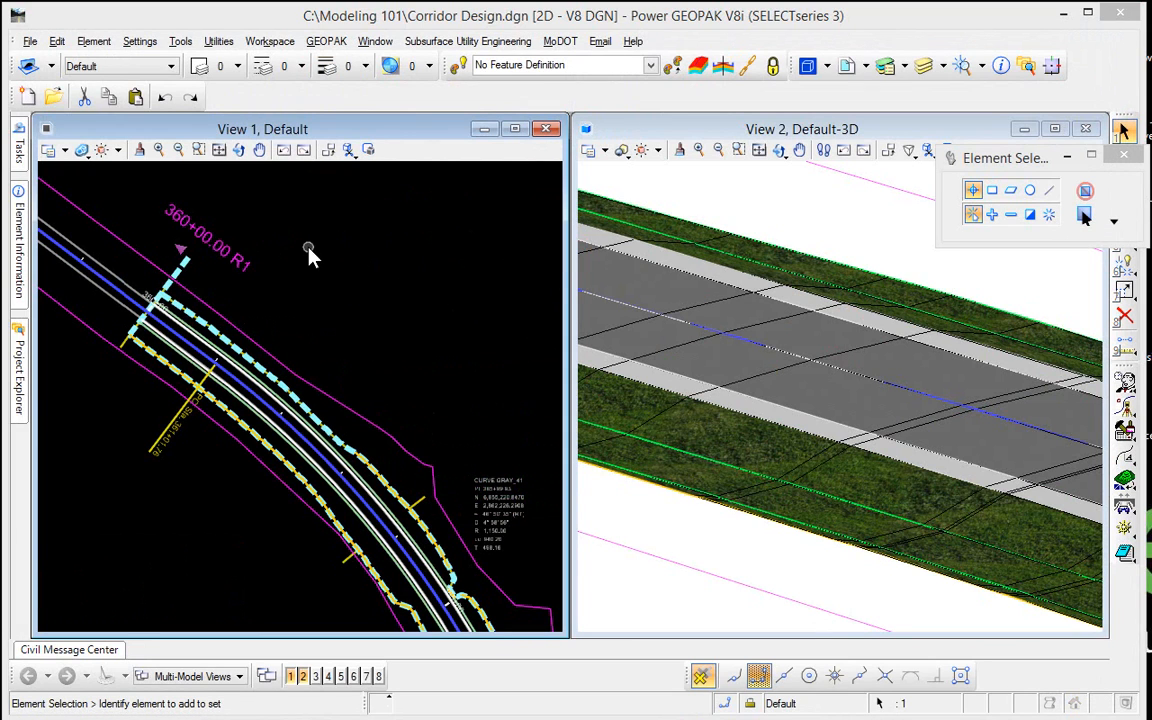
Open the Terrain Filter Manager and delete the Proposed Finished Grade filter from Corridor Design.dgn.
click(18, 145)
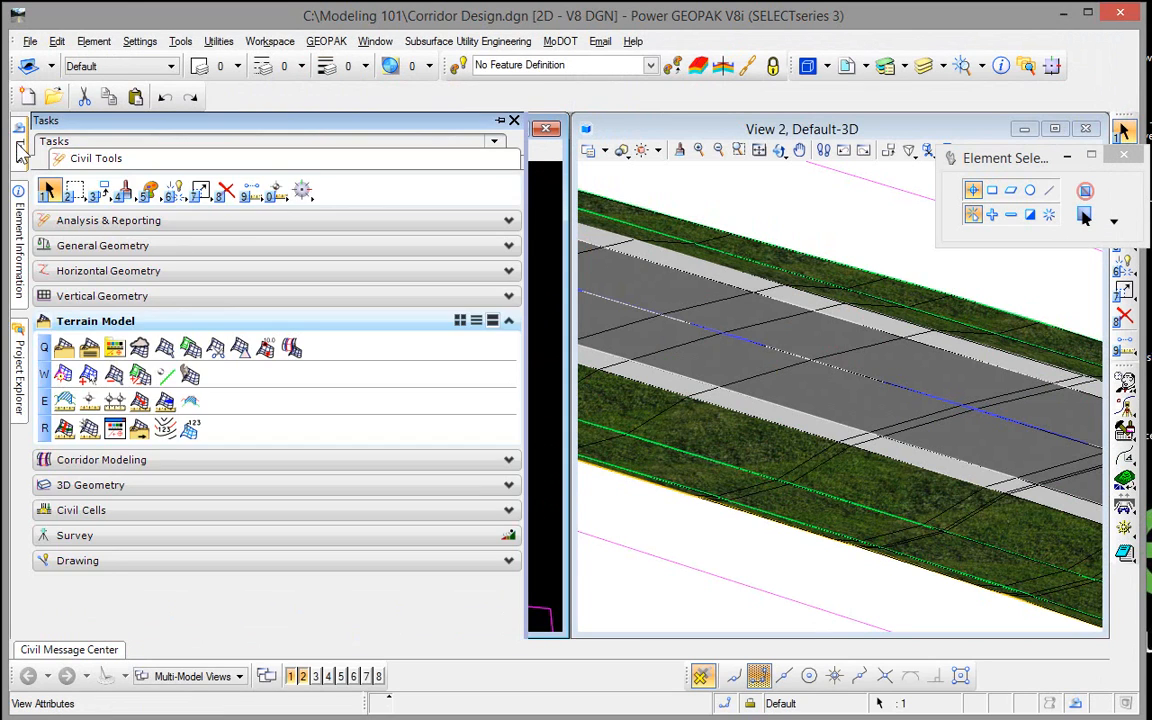
click(114, 430)
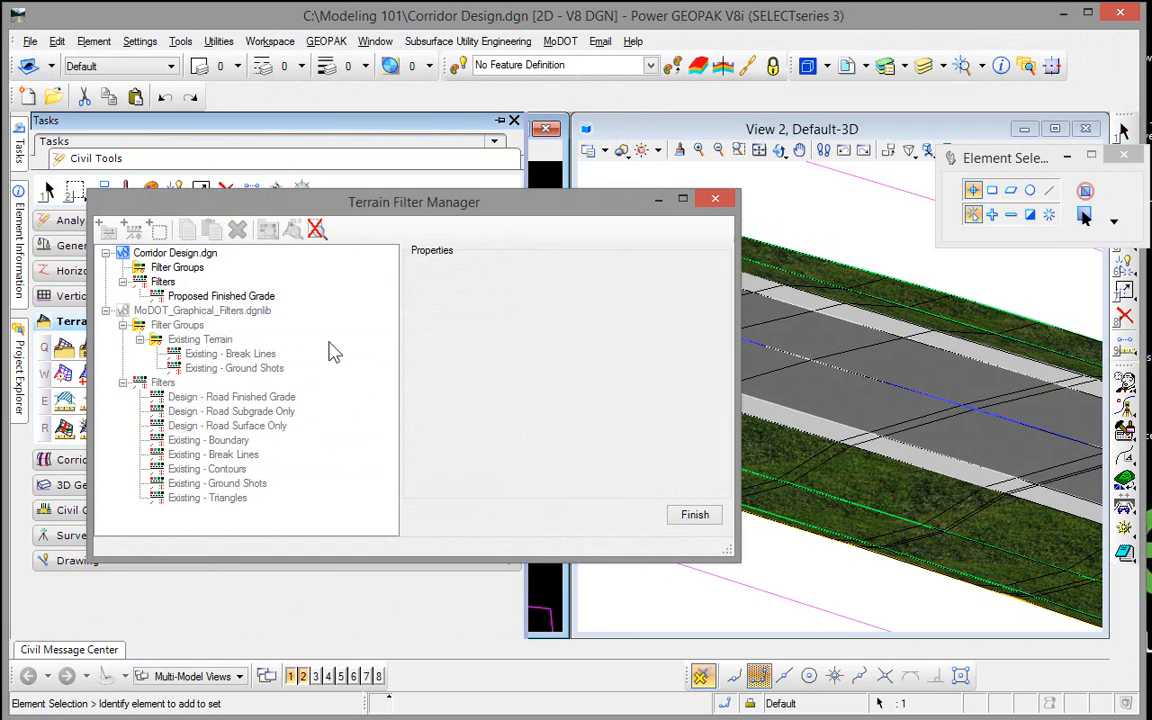
click(216, 297)
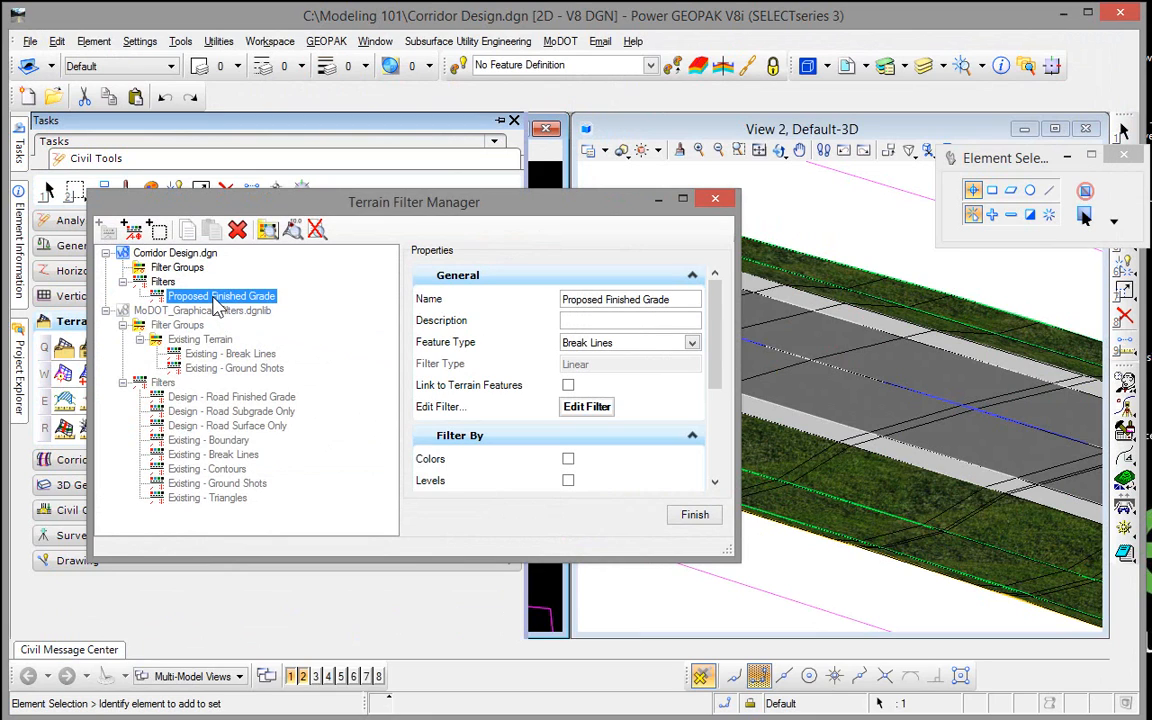
right_click(213, 298)
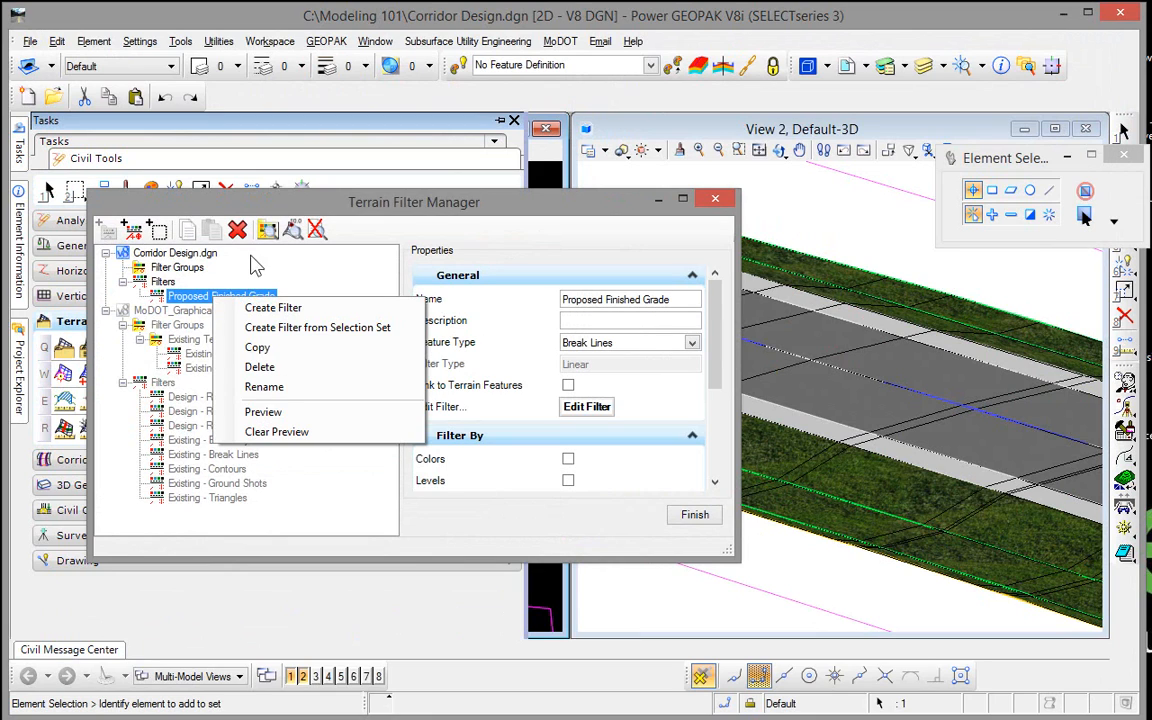
click(239, 229)
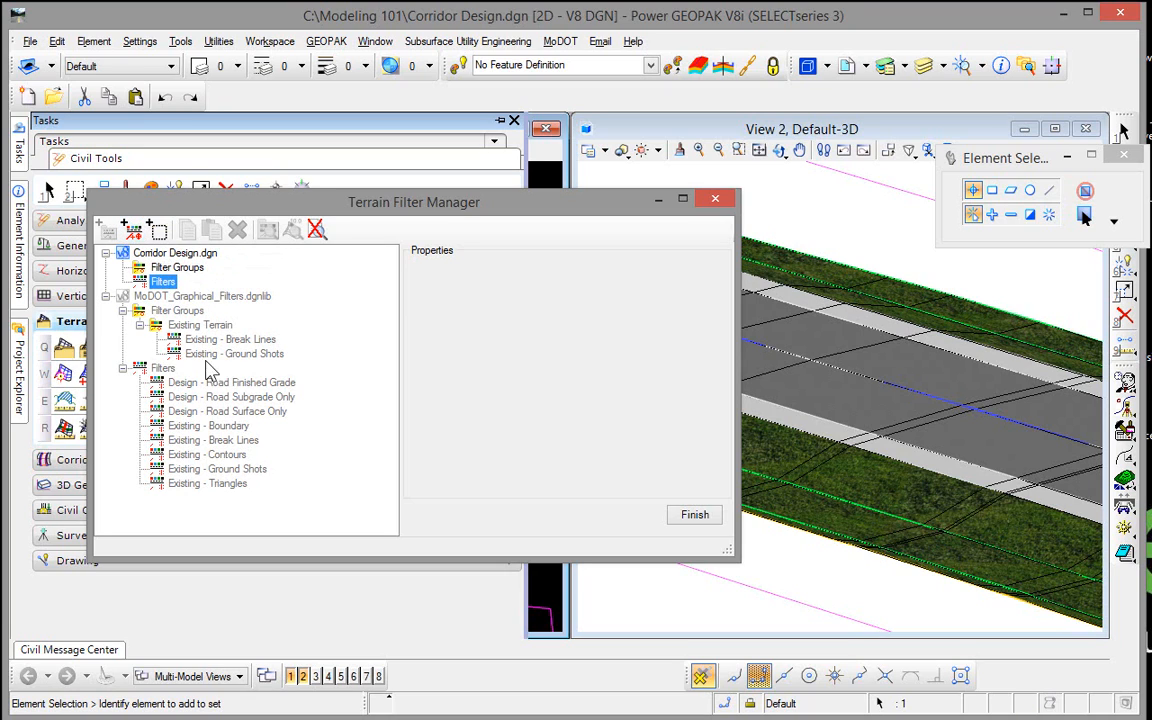
Create a new terrain filter in Corridor Design.dgn and name it Proposed FG Breaklines.
click(106, 296)
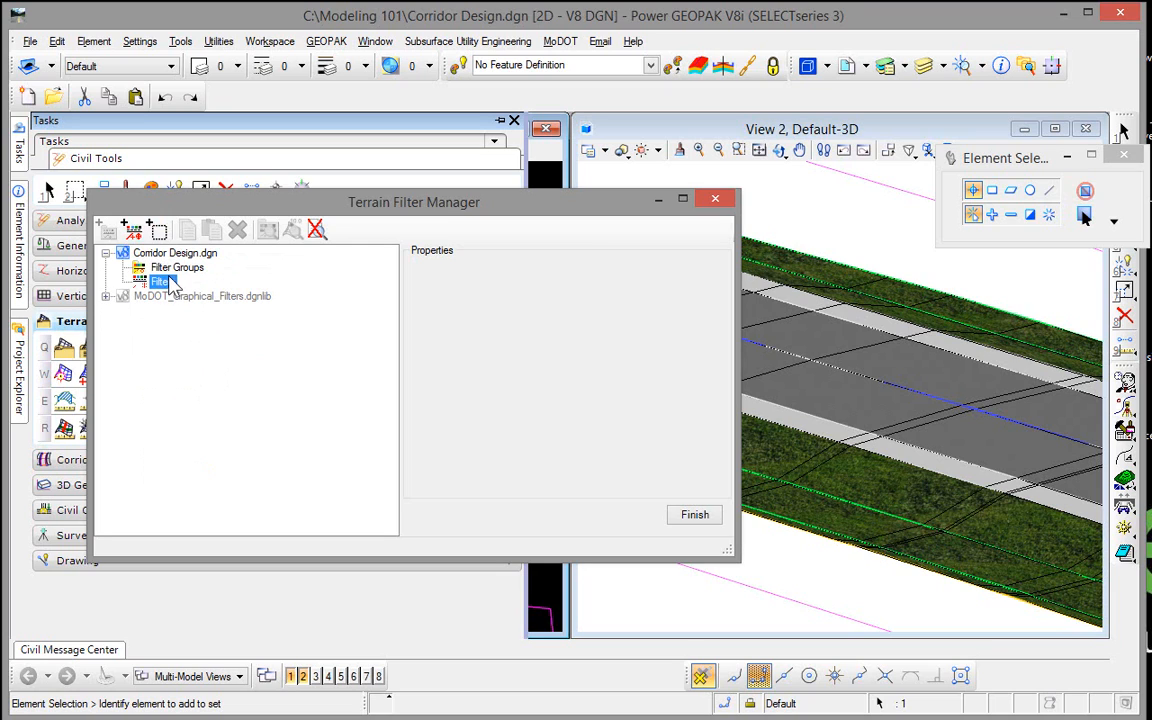
click(135, 231)
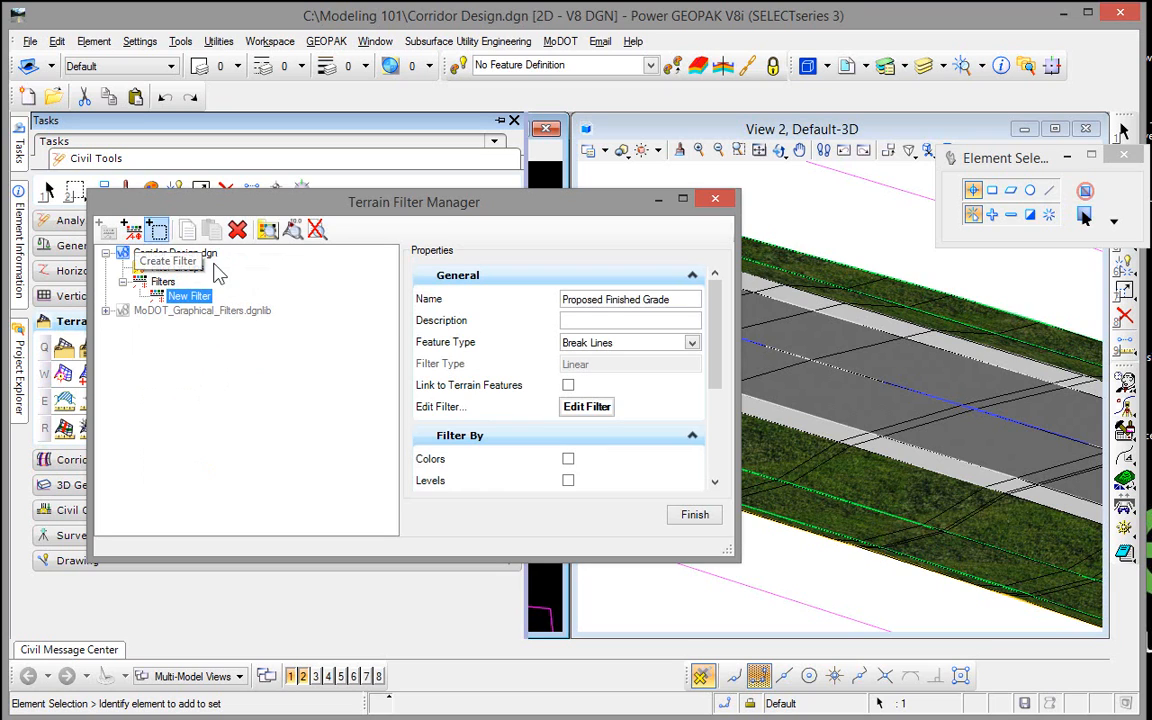
drag(627, 306, 555, 312)
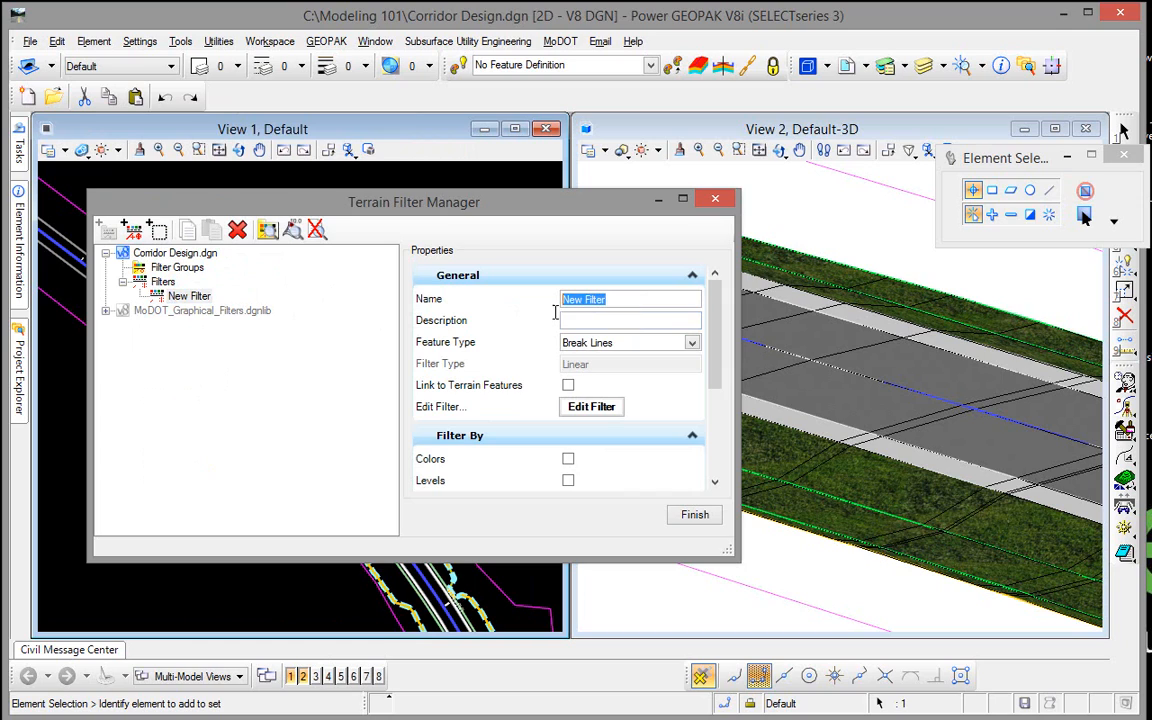
text(Proposed Breaklines)
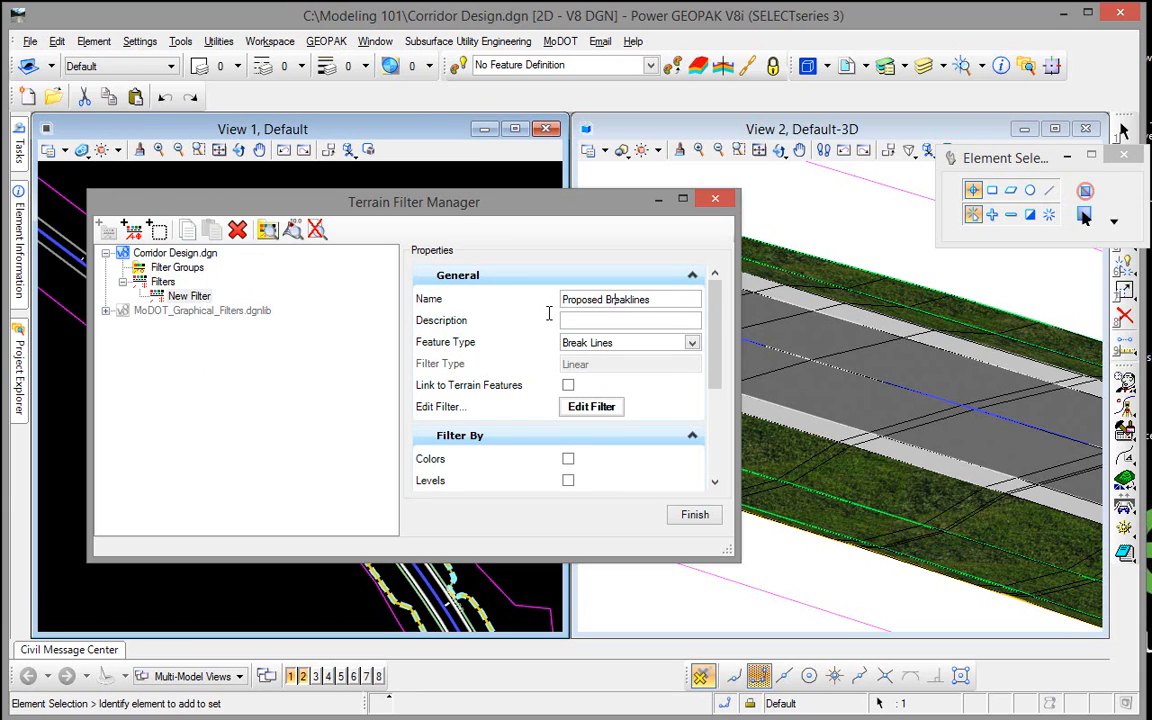
text(FG)
Edit the new filter's definition and add the civil feature XS_AsphSurf CL to its selected features.
click(592, 407)
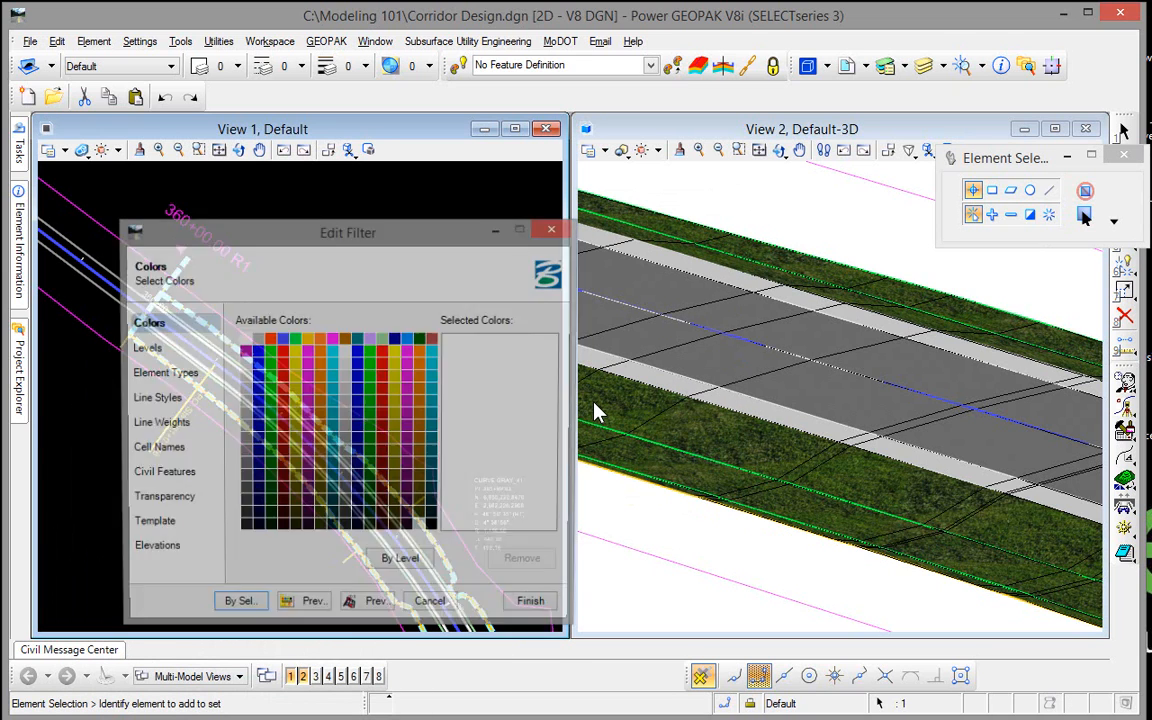
drag(300, 243, 314, 180)
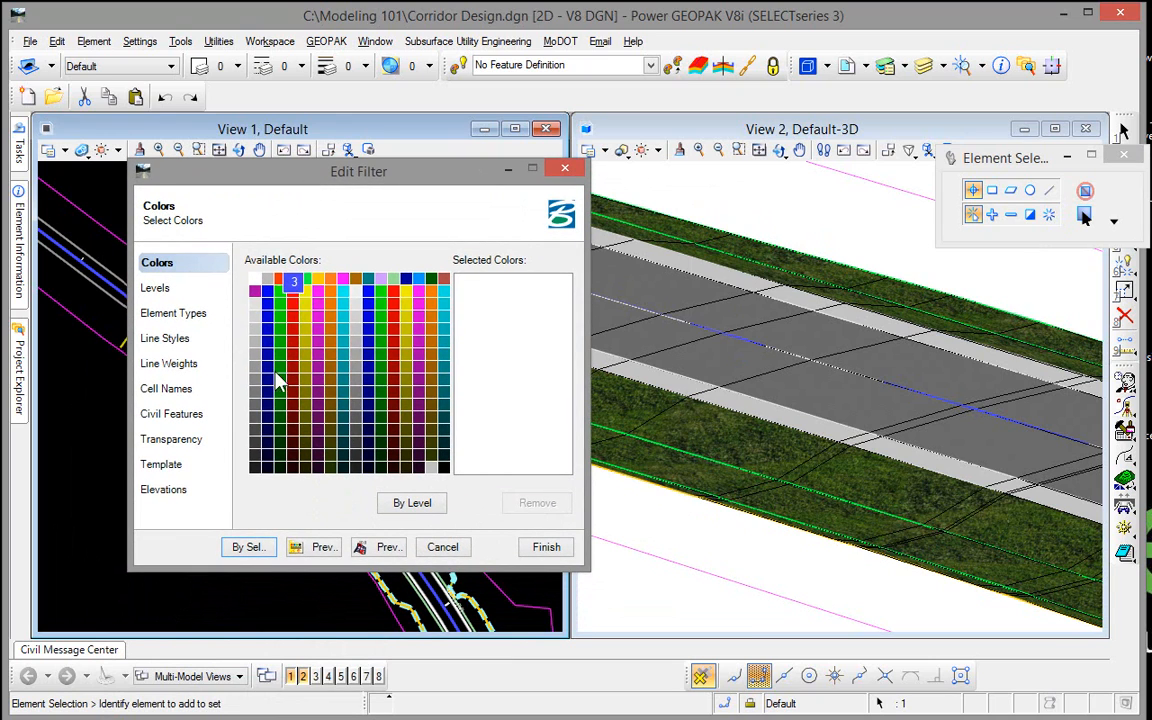
click(170, 418)
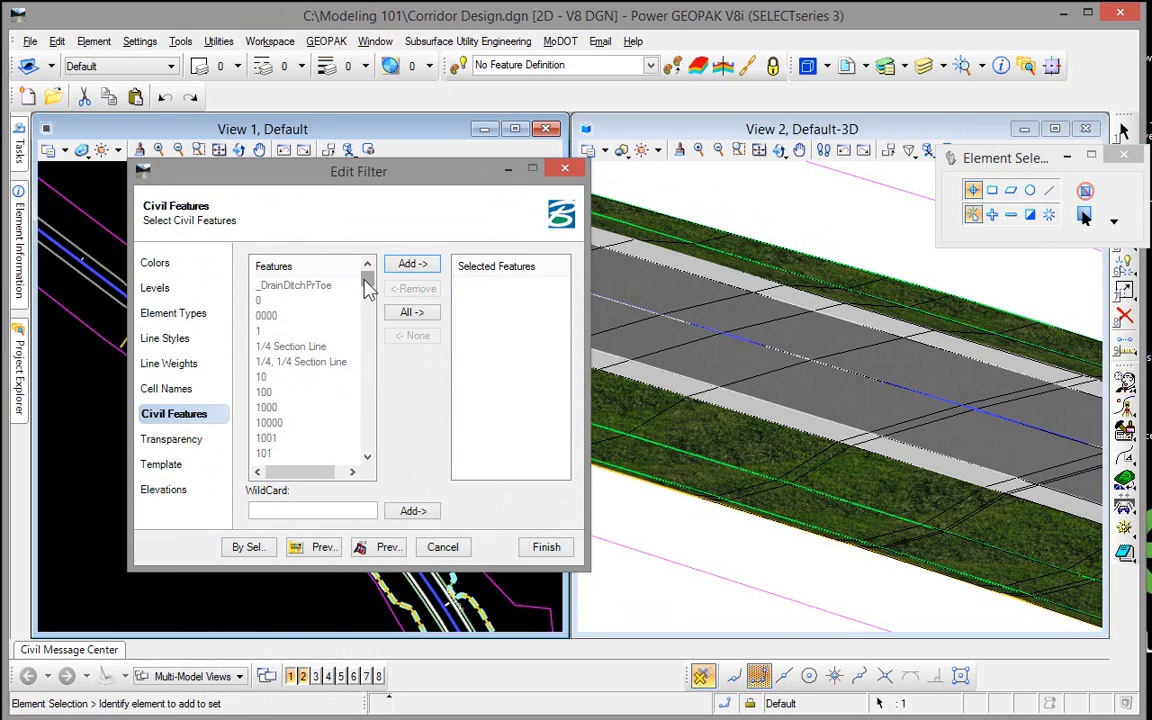
drag(368, 287, 358, 440)
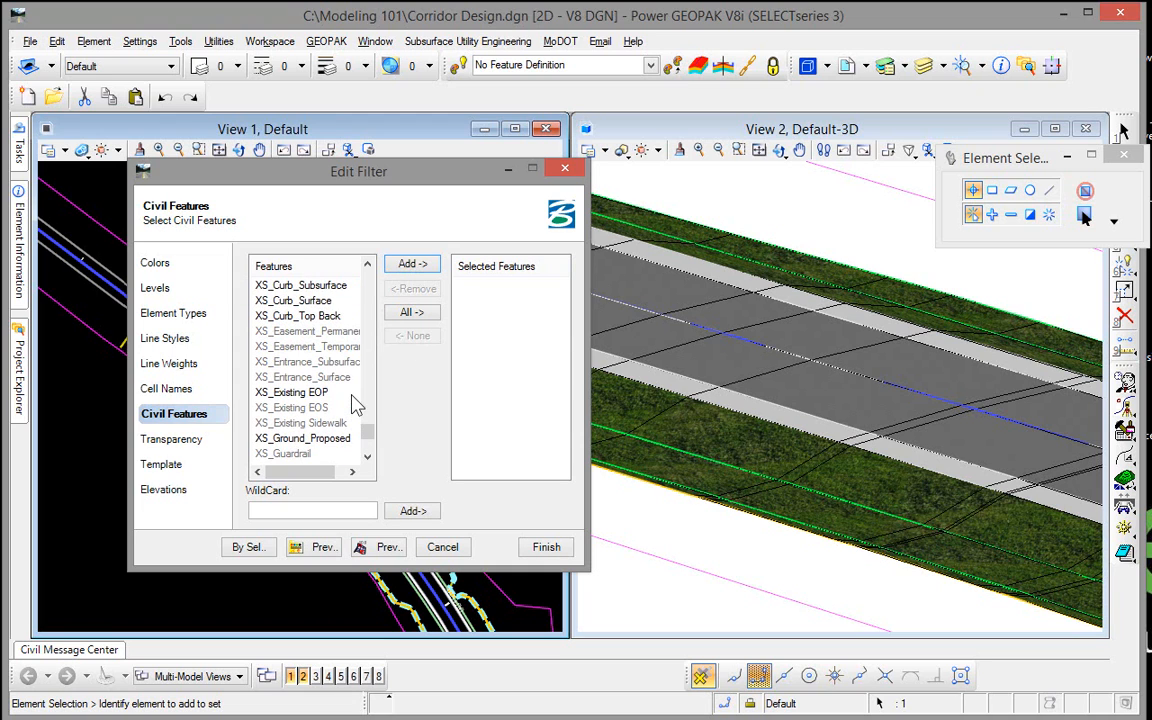
click(367, 265)
click(367, 265)
click(367, 265)
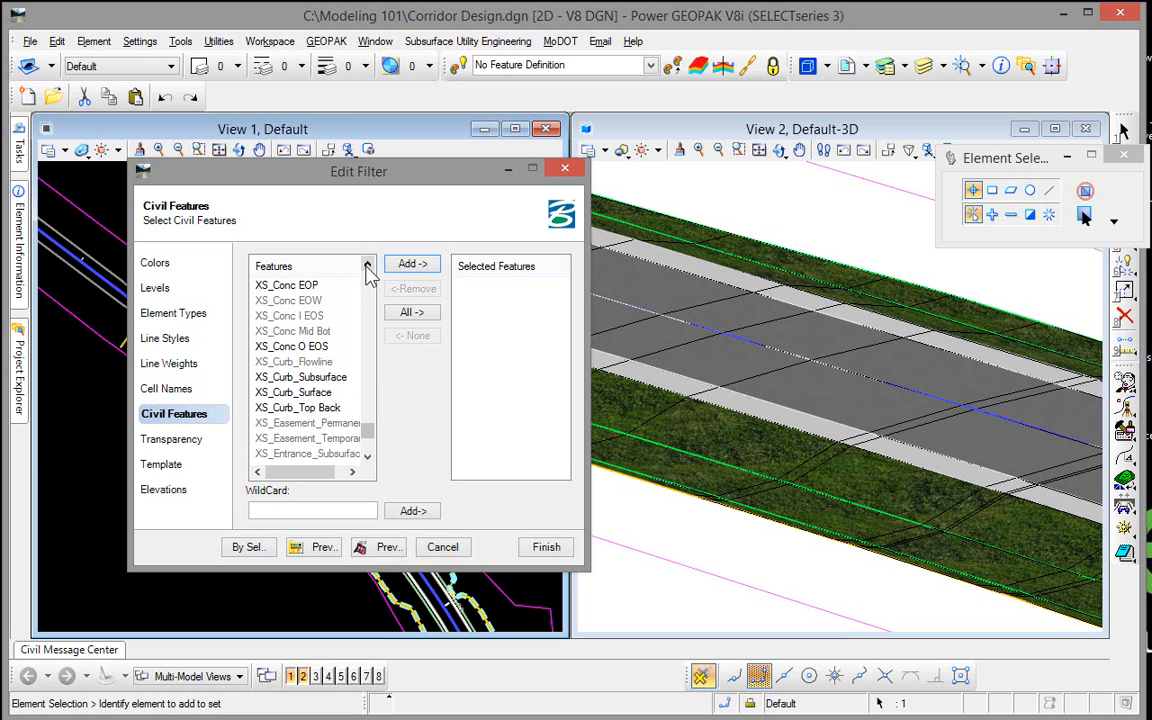
click(367, 265)
click(367, 265)
click(367, 265)
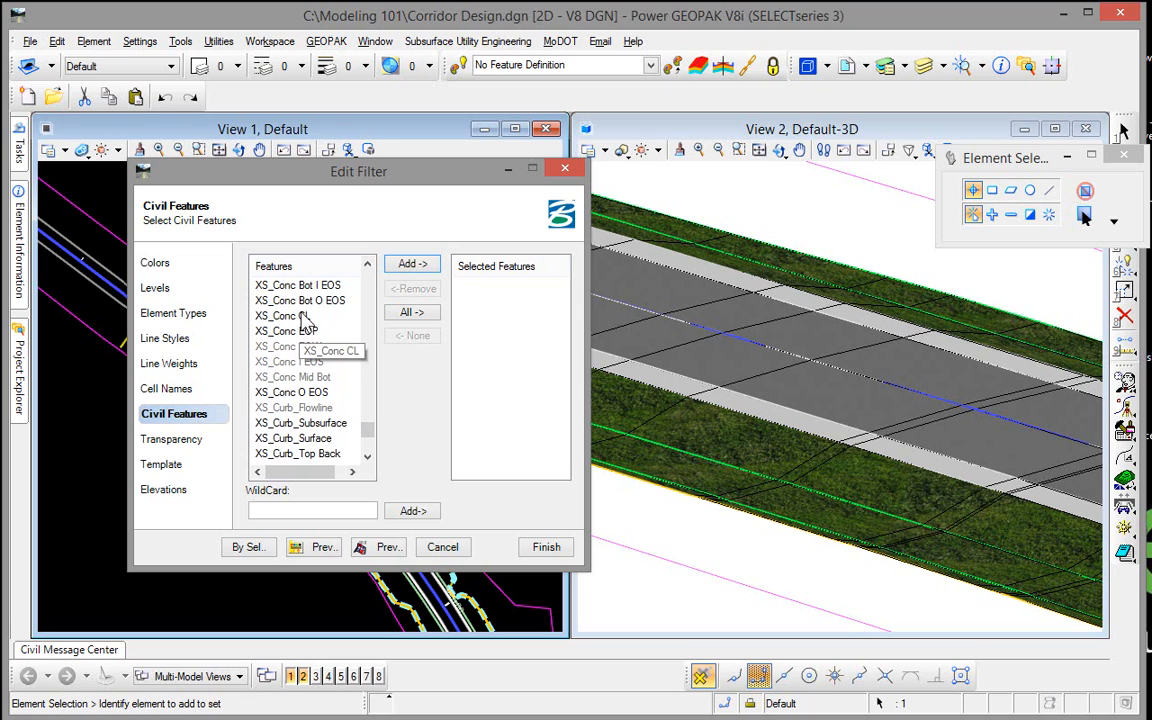
click(367, 265)
click(367, 265)
click(367, 265)
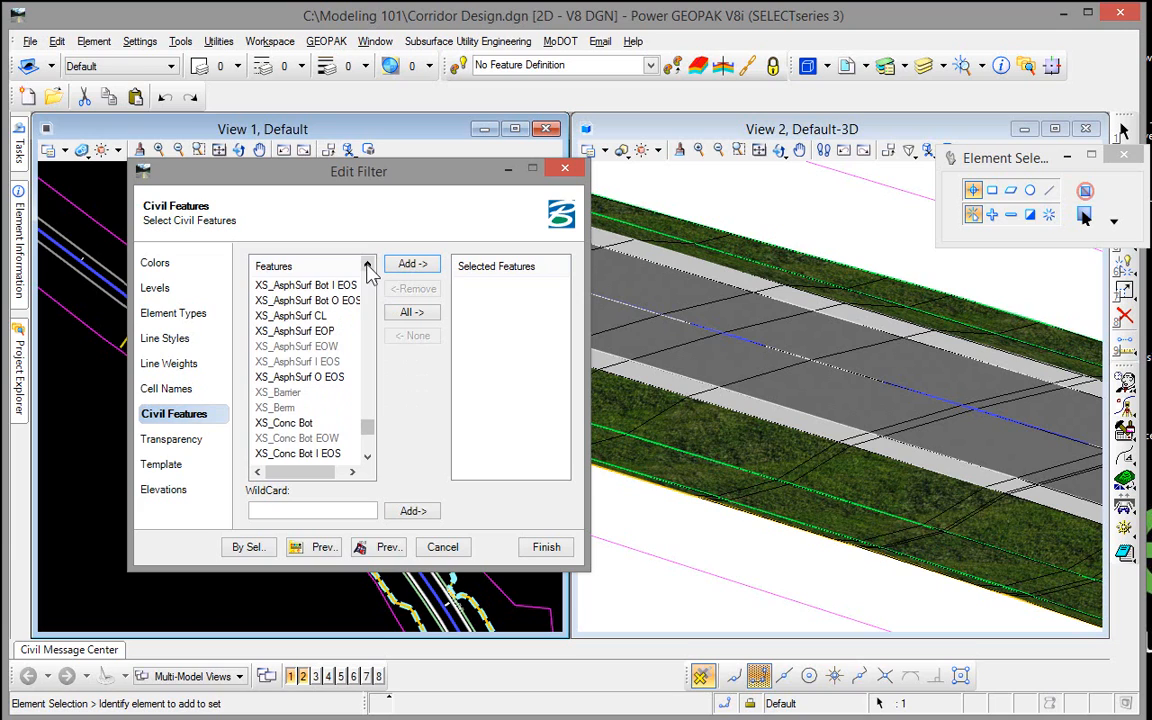
click(300, 315)
click(411, 265)
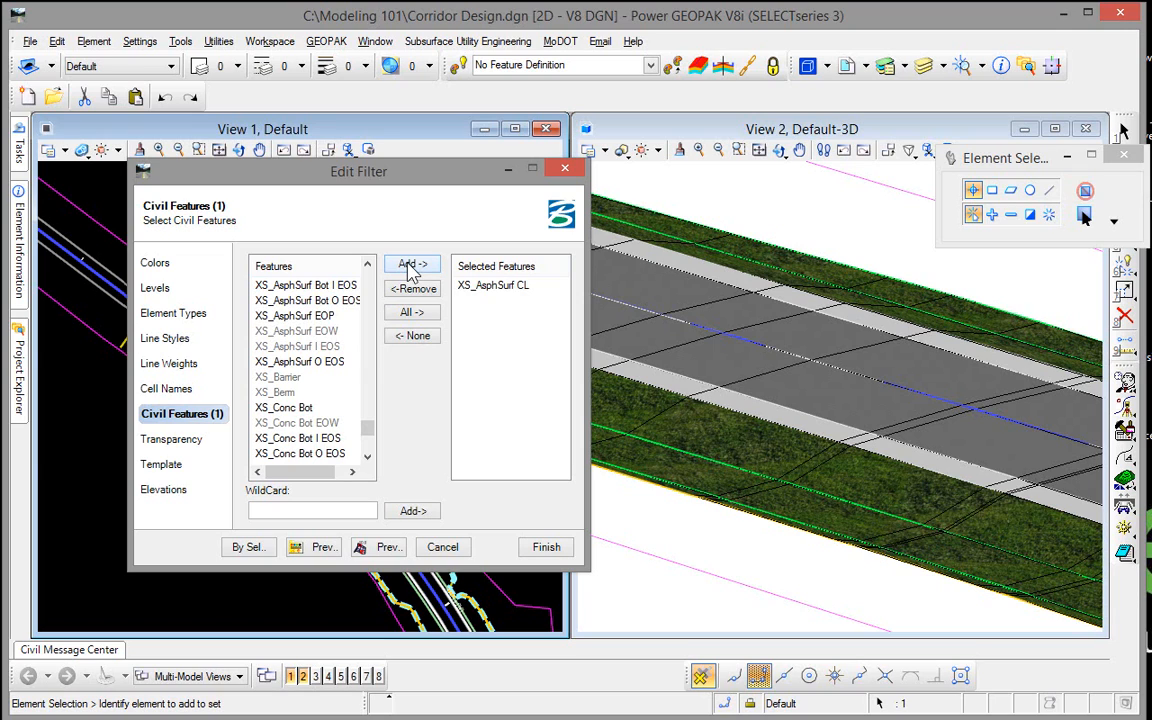
Add the civil features XS_AsphSurf EOP and XS_Conc O EOS to the filter's selected features.
click(295, 315)
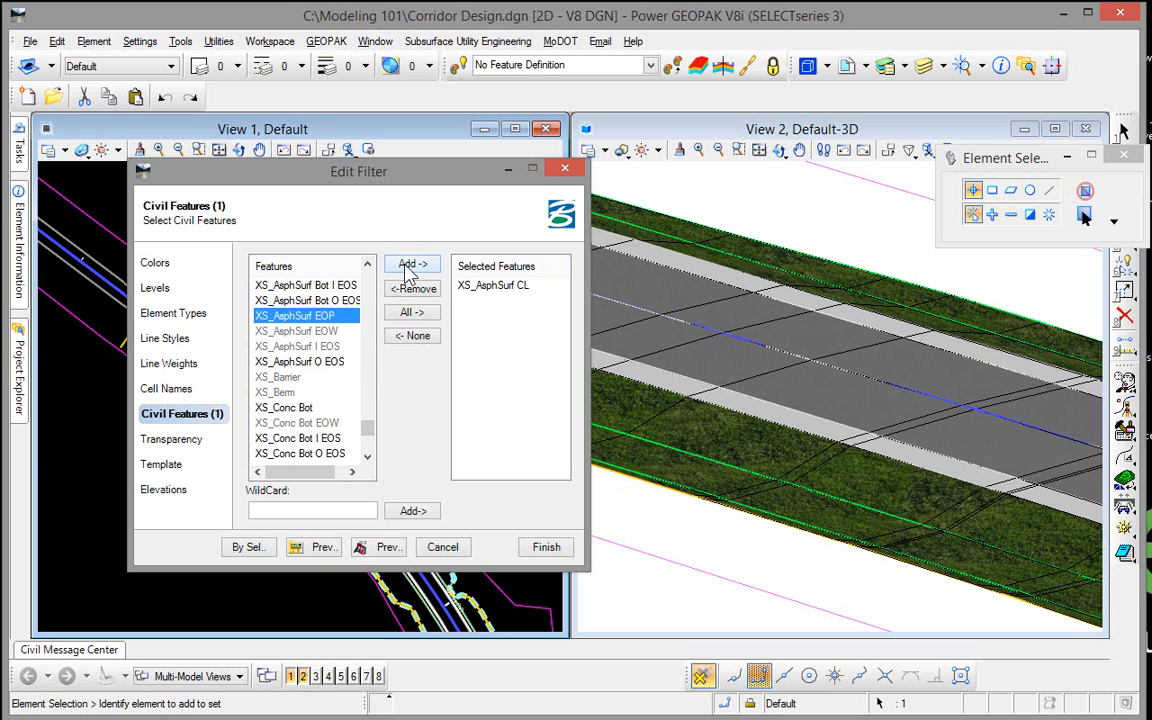
click(411, 265)
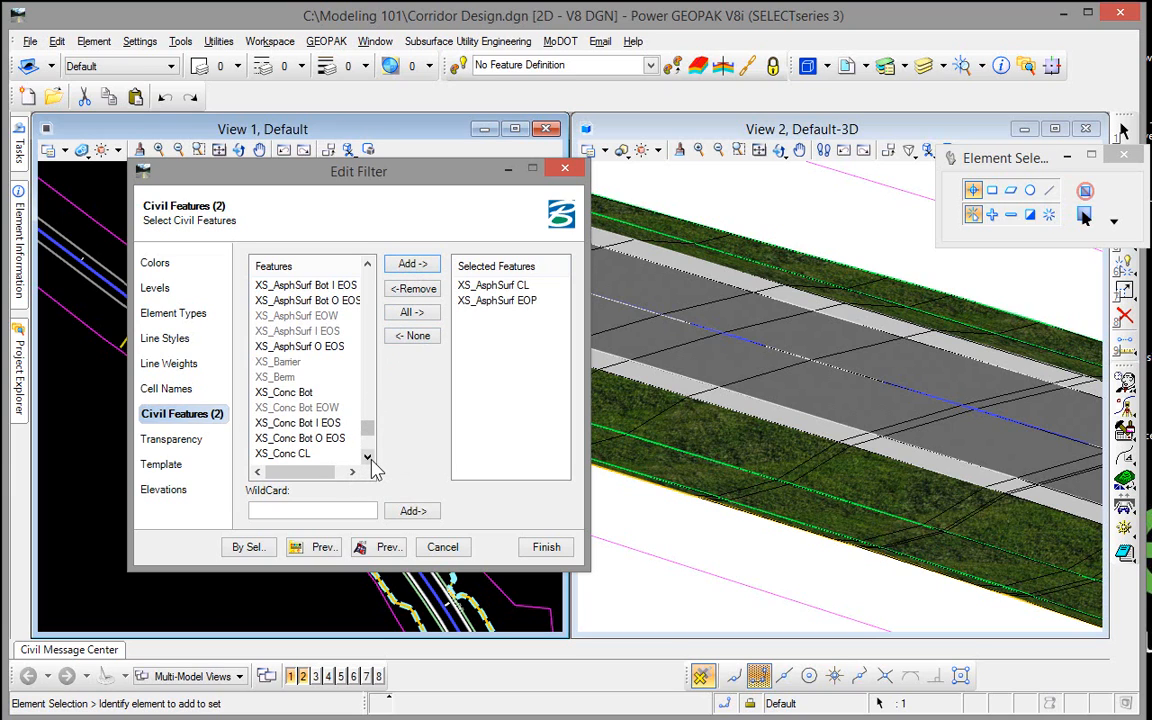
click(367, 459)
click(367, 459)
click(367, 459)
click(367, 459)
click(367, 459)
click(367, 459)
click(368, 459)
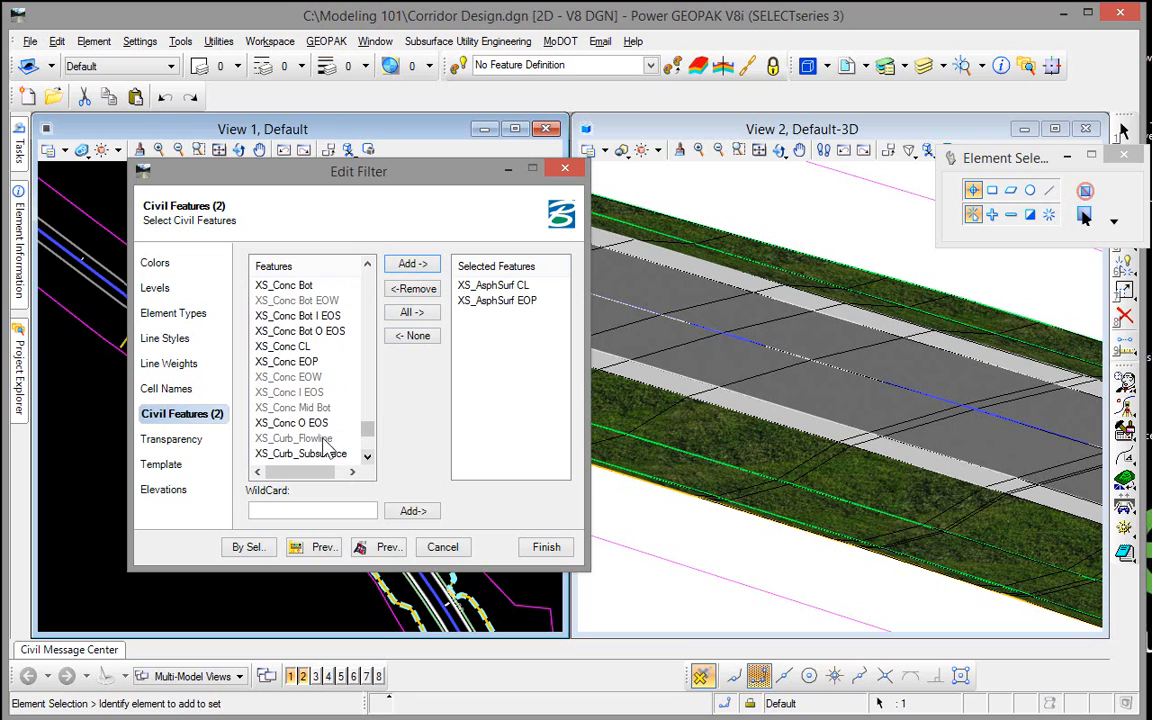
click(291, 422)
click(411, 265)
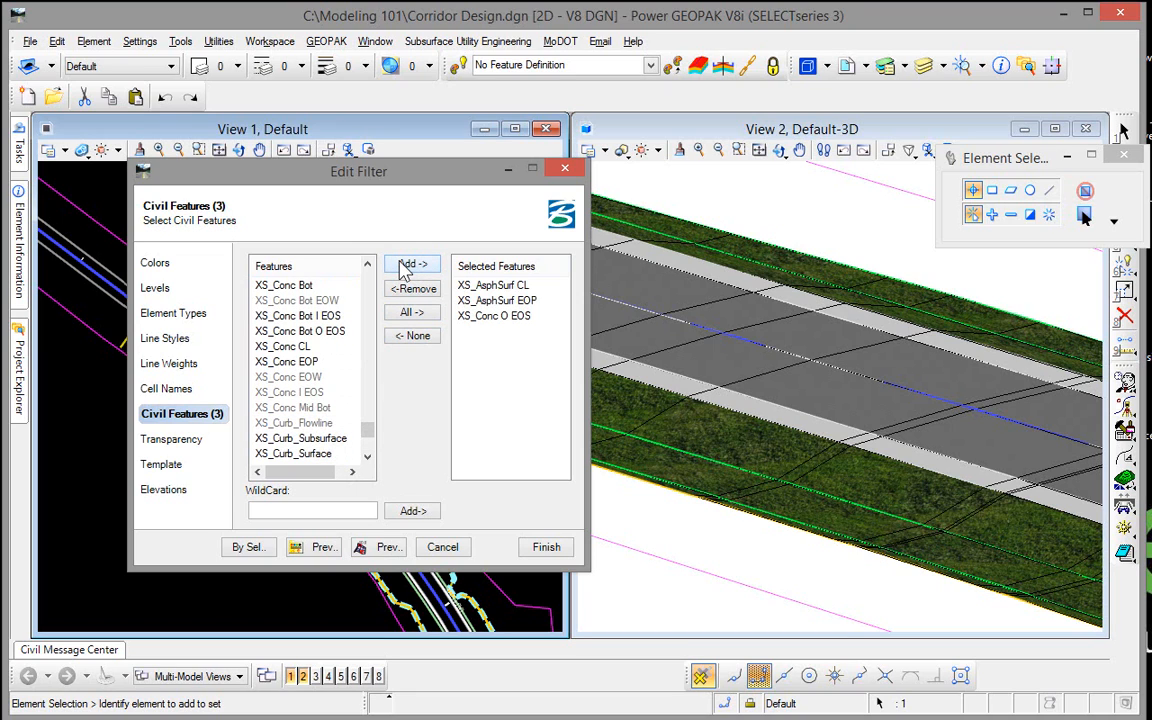
Add the civil feature XS_Ground_Proposed to the filter's selected features.
click(368, 458)
click(368, 458)
click(368, 458)
click(368, 458)
click(368, 458)
click(368, 458)
click(368, 458)
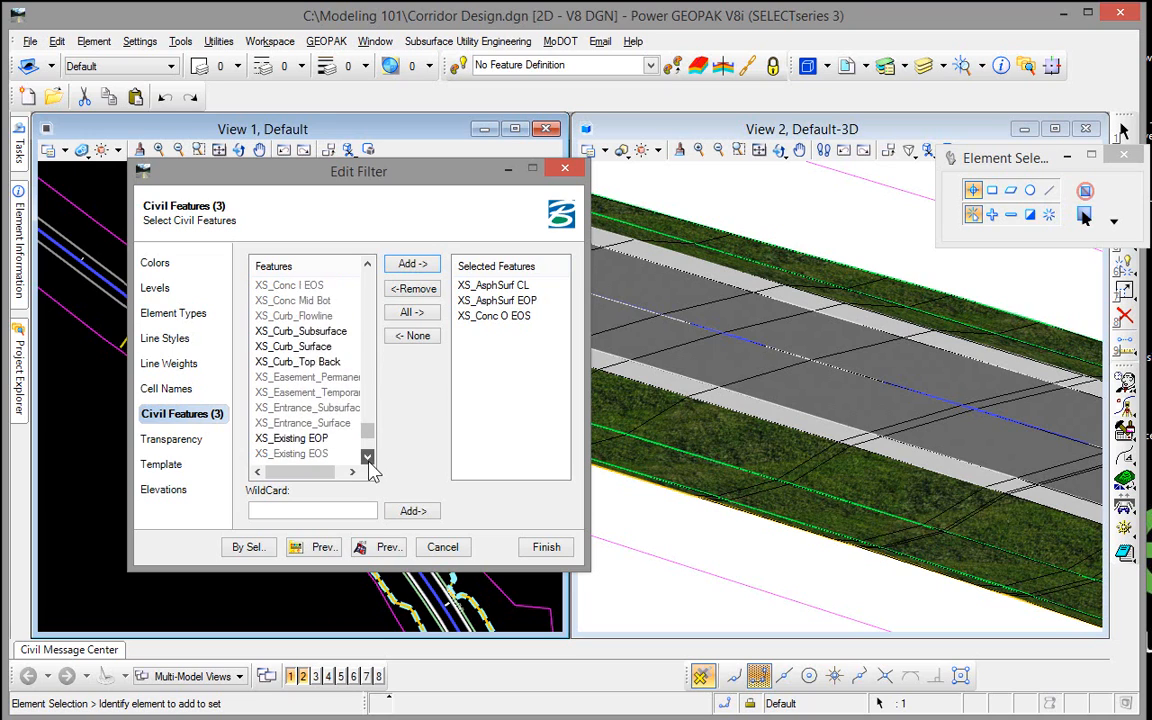
click(368, 458)
click(368, 458)
click(368, 458)
click(368, 458)
click(368, 458)
click(368, 458)
click(303, 392)
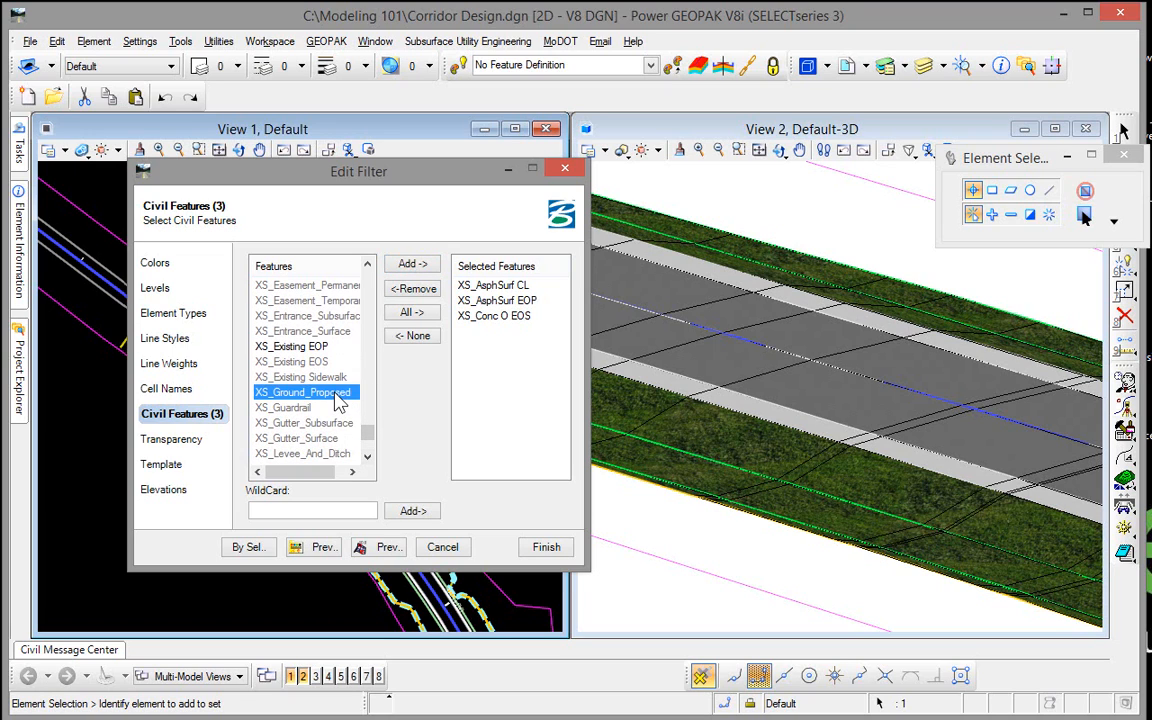
click(408, 266)
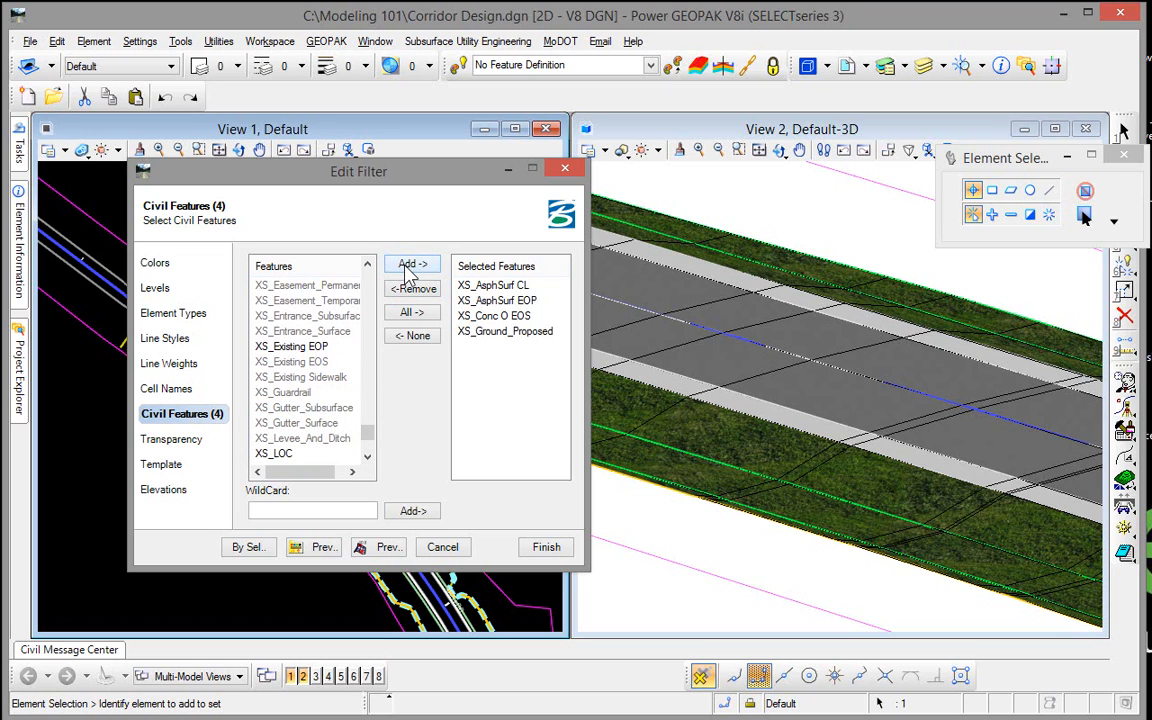
Accept the breakline filter's definition and create another filter named LOC with the feature type Boundary.
click(543, 548)
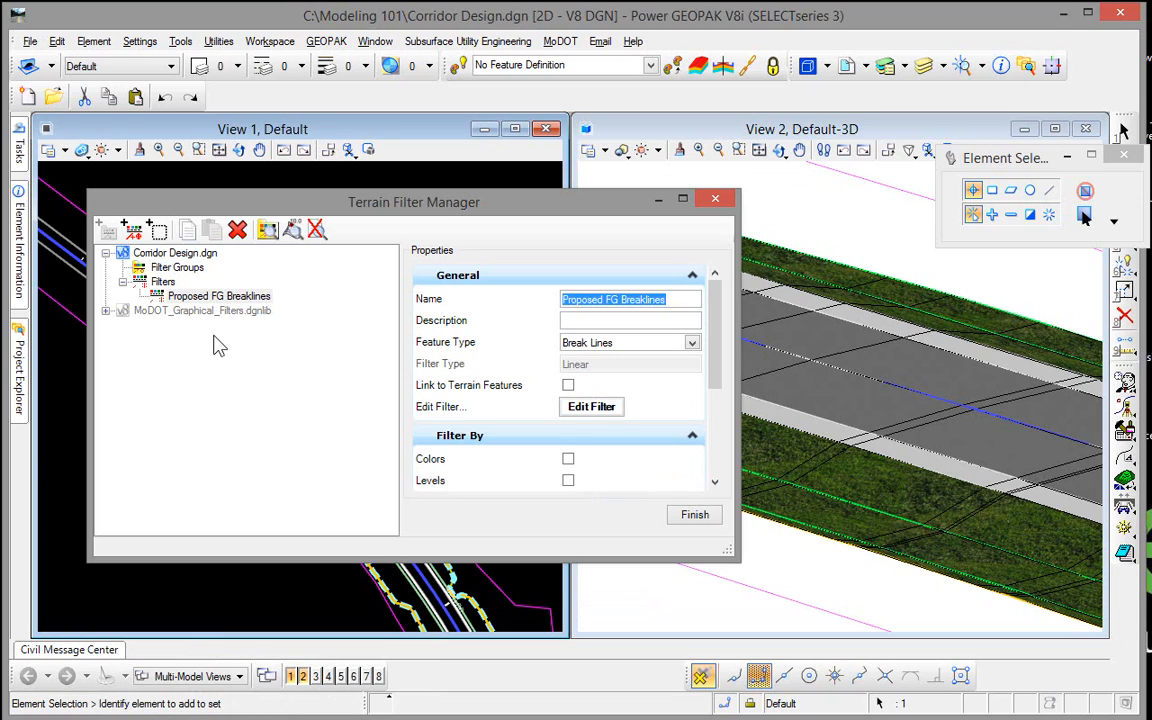
click(162, 282)
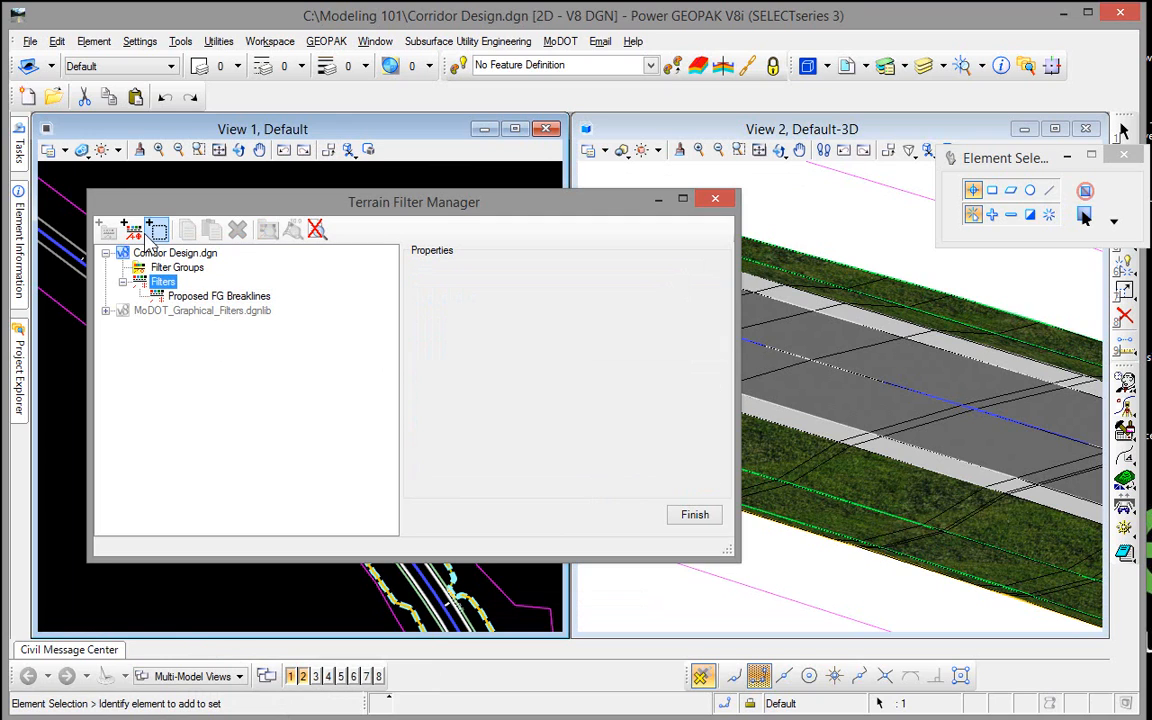
click(132, 230)
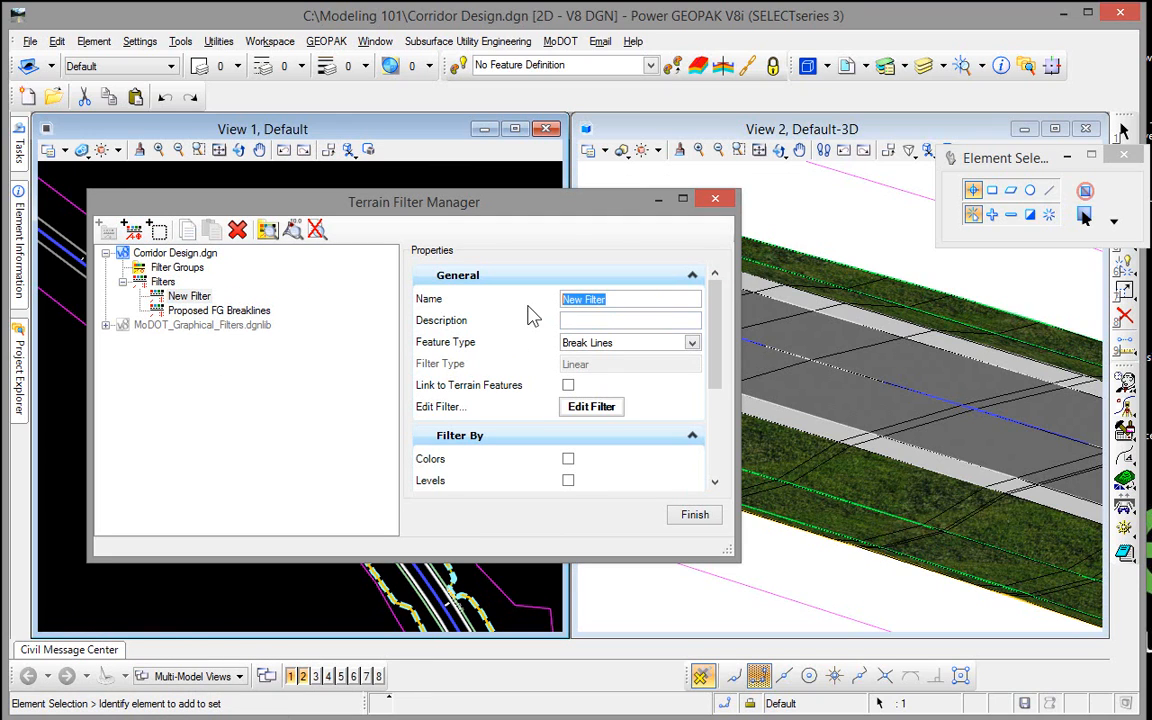
text(LOC)
click(693, 341)
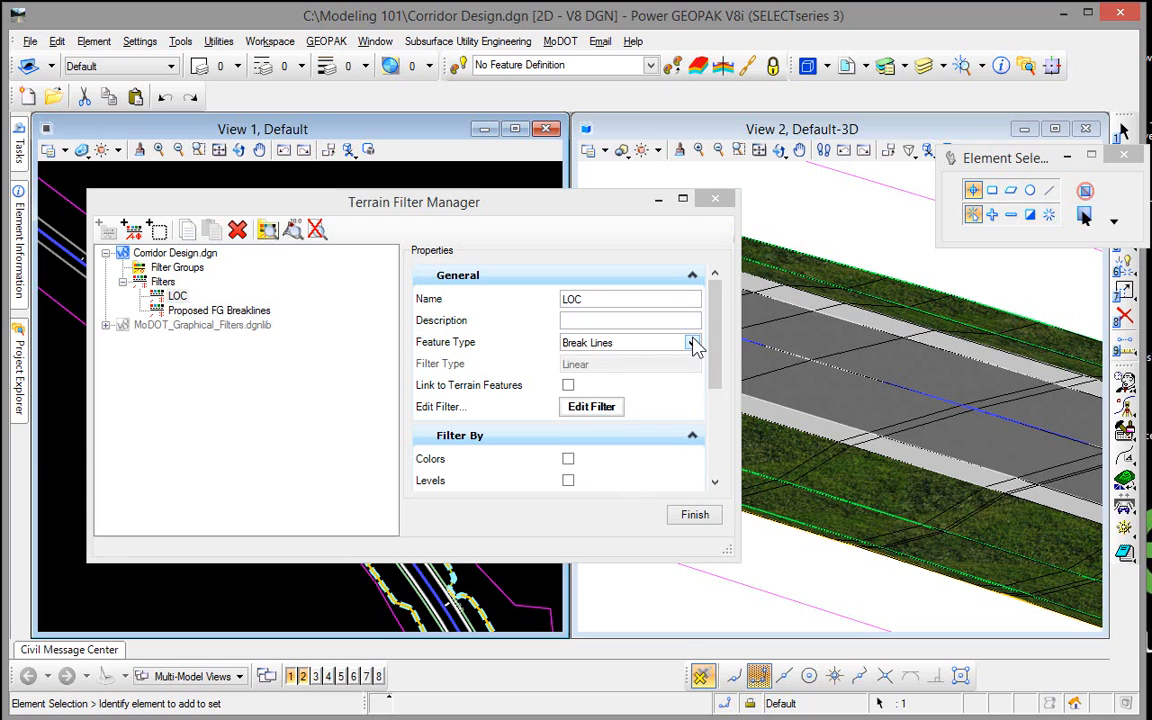
click(693, 343)
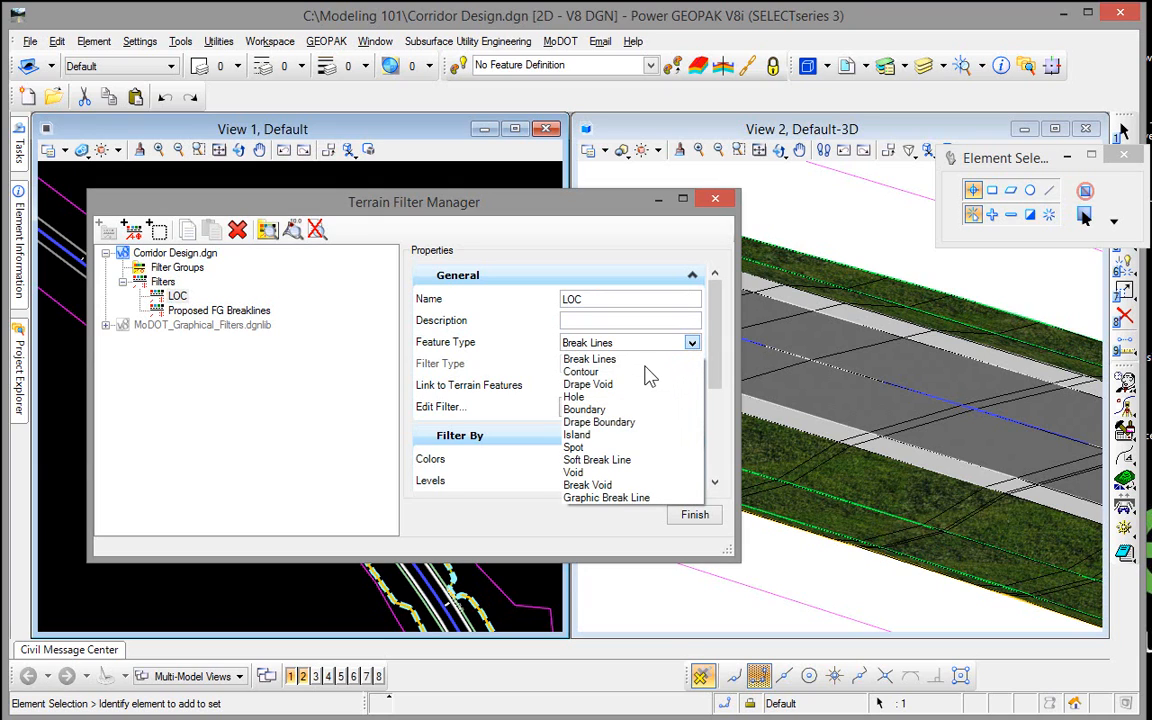
click(590, 410)
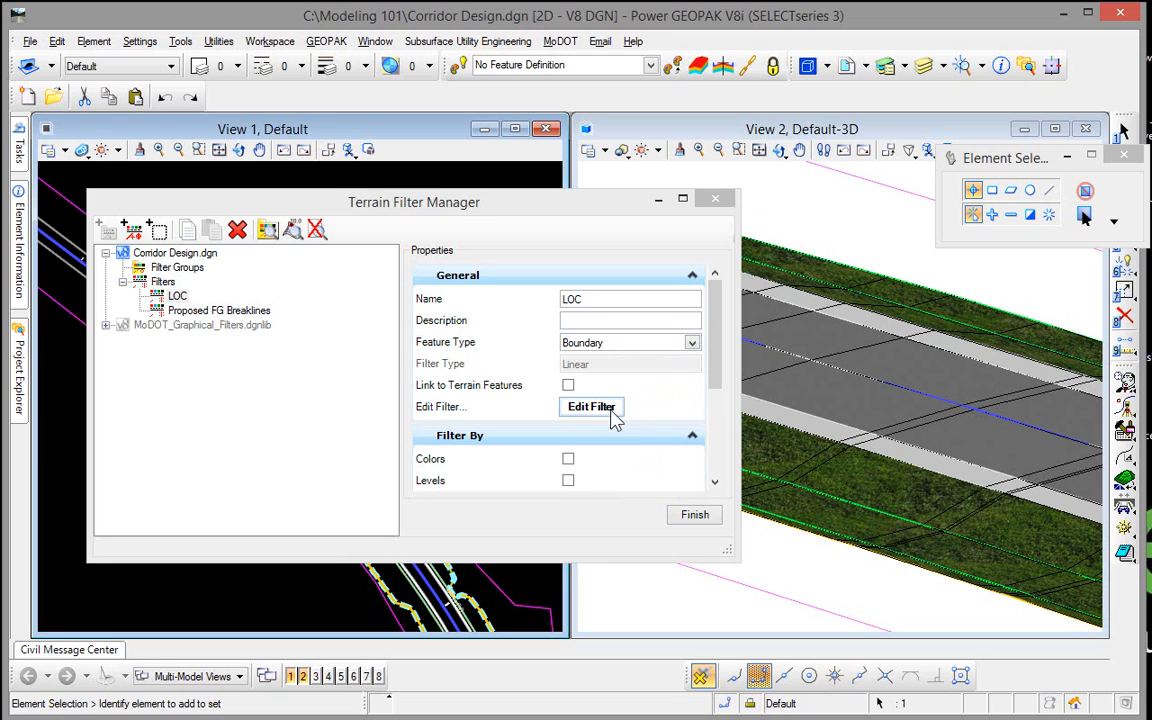
Edit the LOC filter's definition so that it selects the civil feature XS_LOC.
click(593, 406)
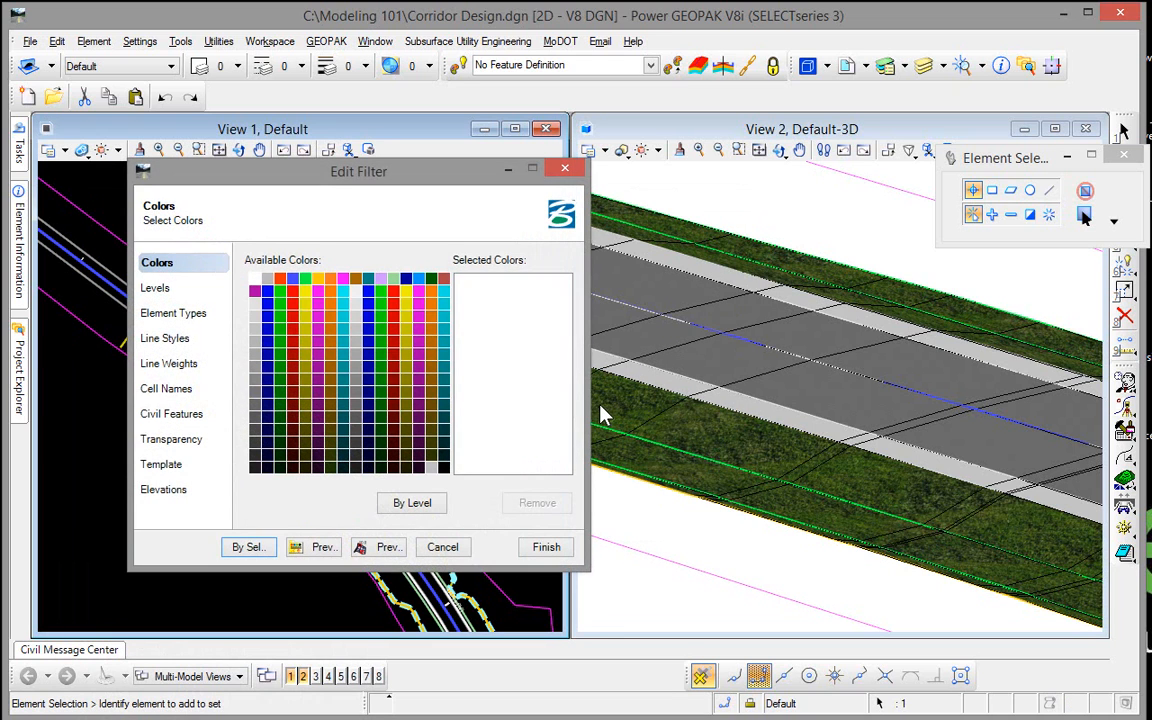
click(178, 414)
drag(368, 282, 369, 446)
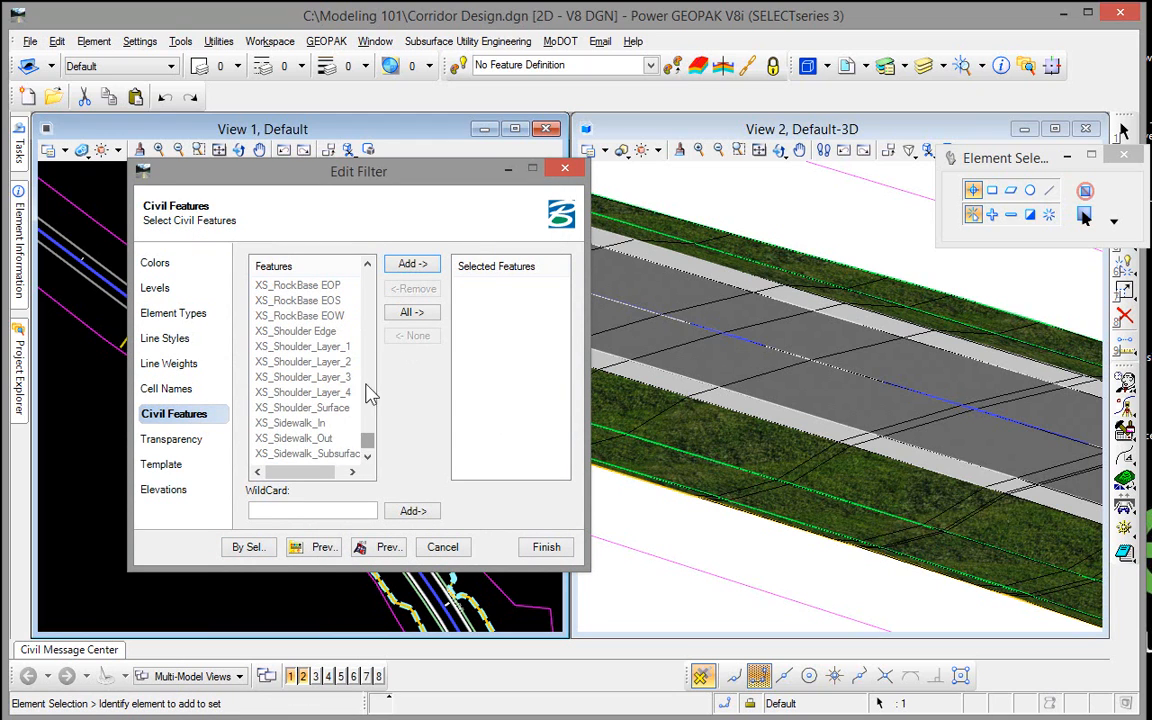
scroll(369, 345, up, 8)
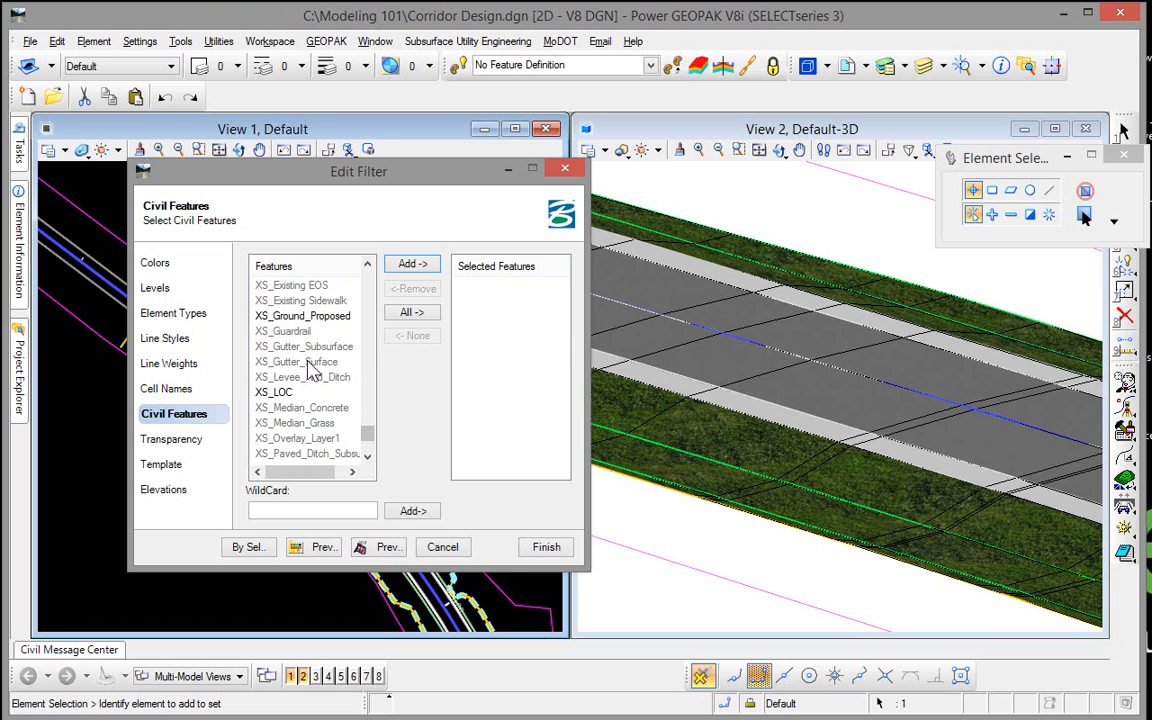
click(275, 394)
click(412, 264)
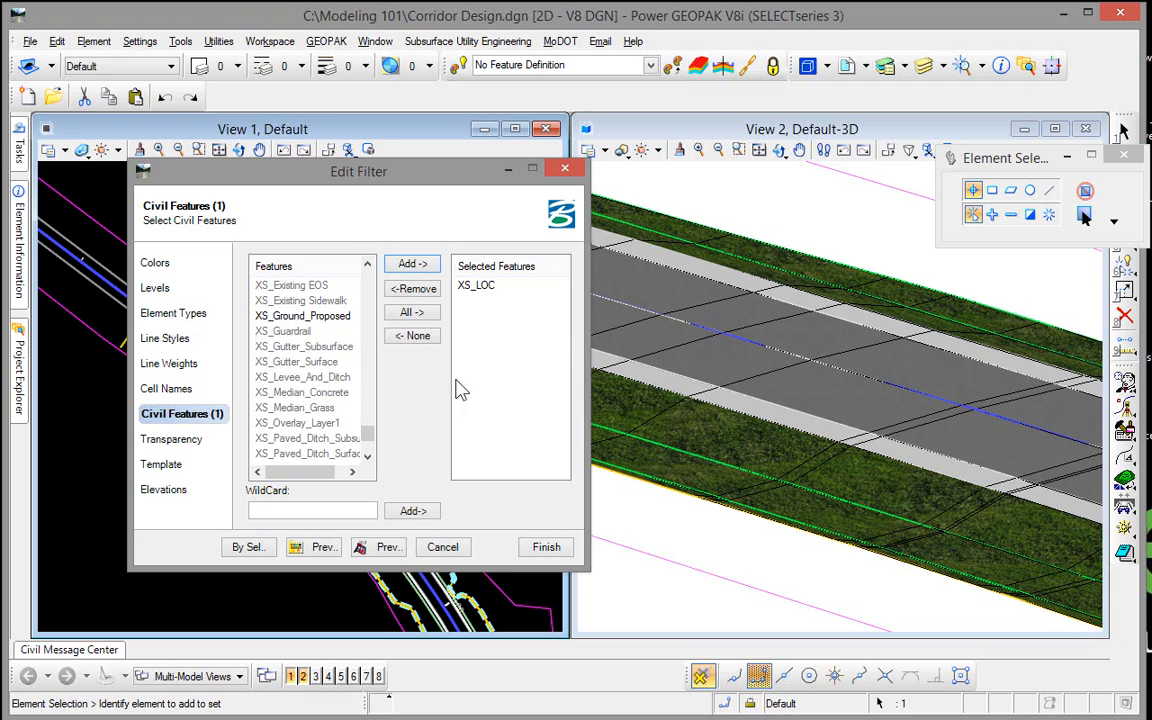
click(546, 547)
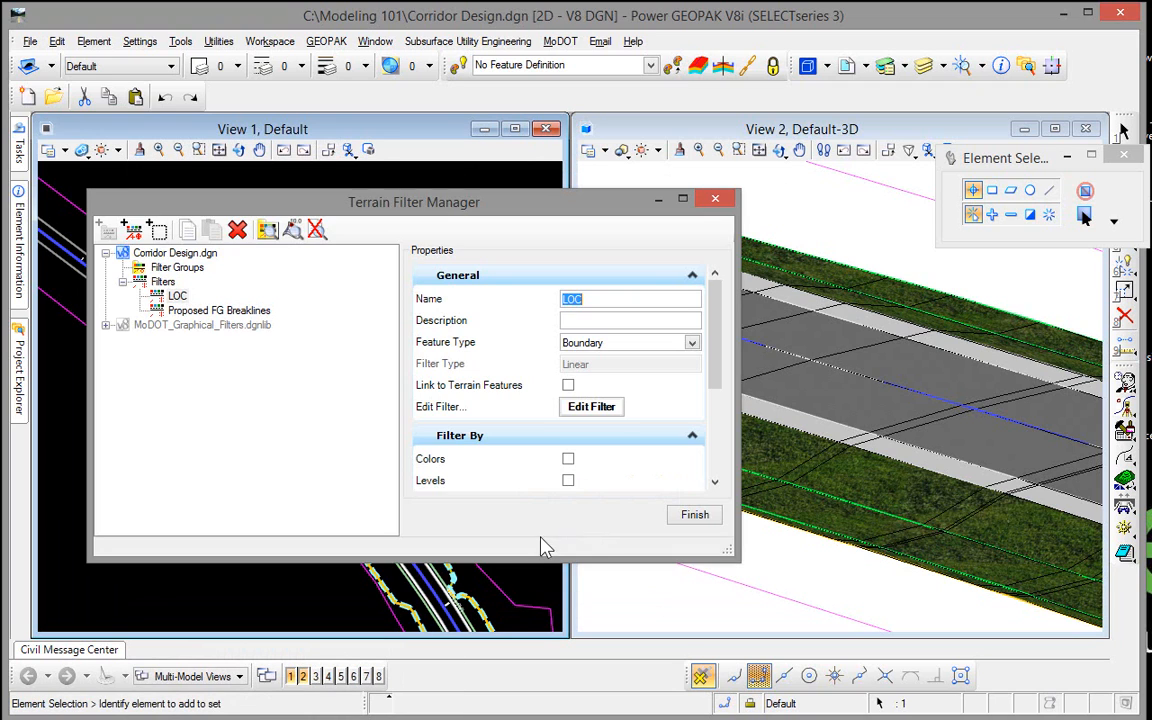
Create a new filter group in Corridor Design.dgn and name it Proposed FG Terrain Model.
click(178, 268)
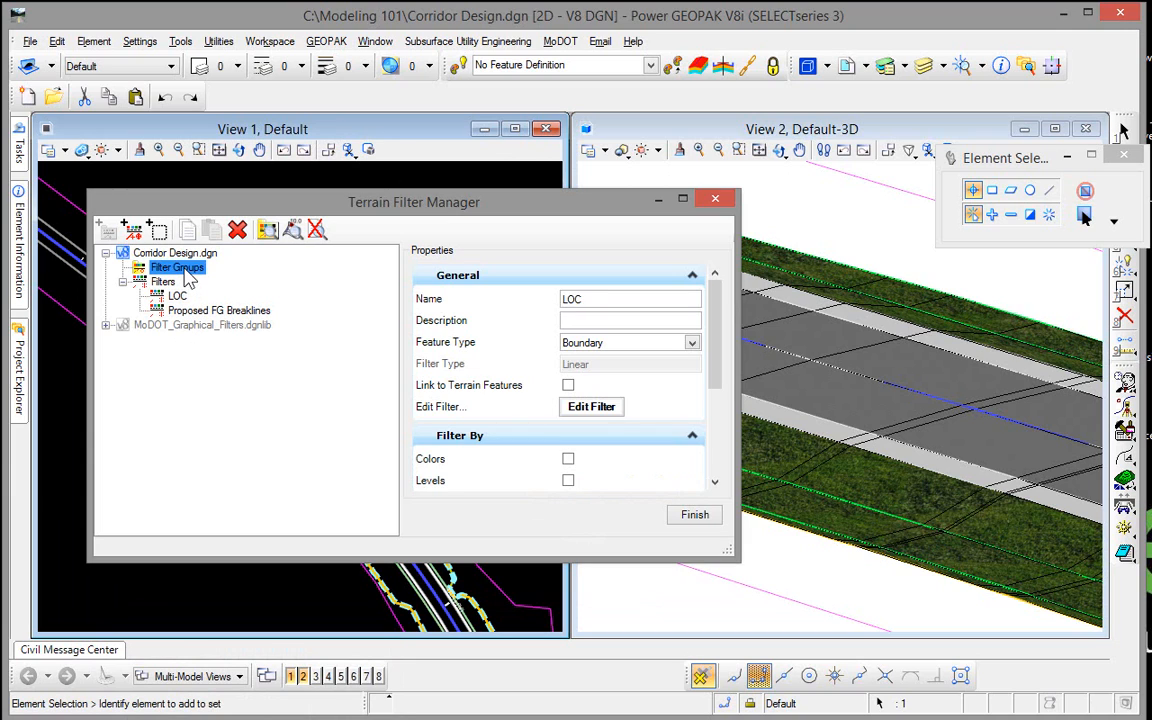
click(107, 231)
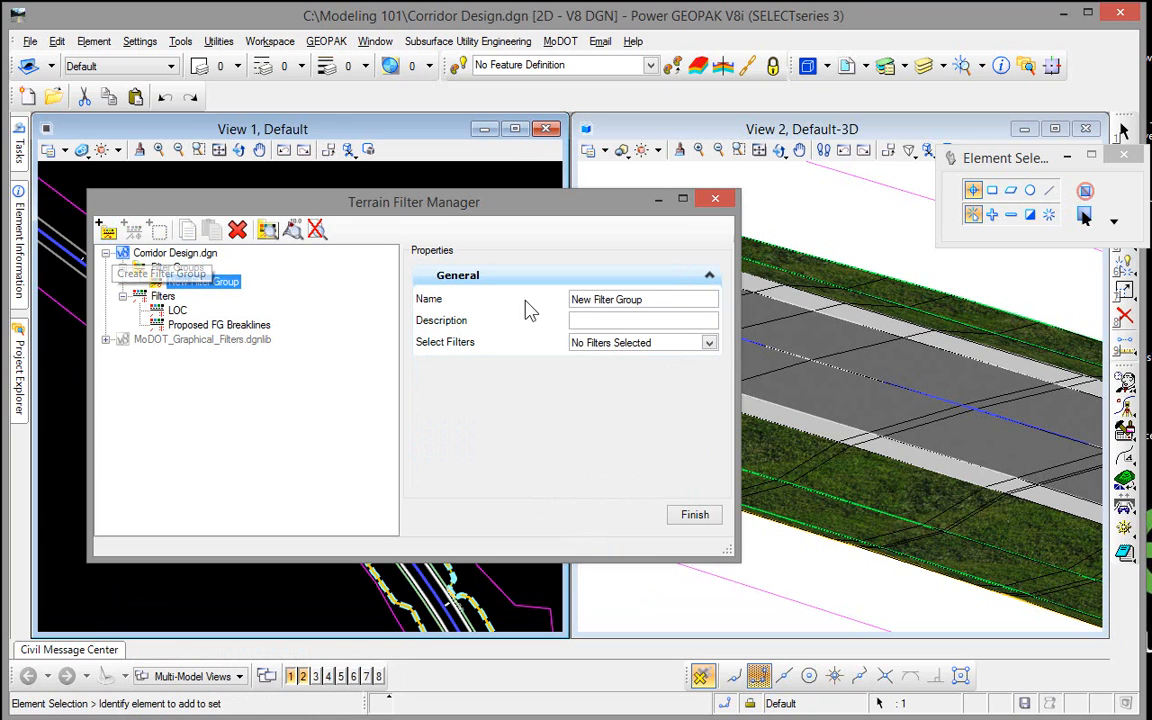
text(Propo)
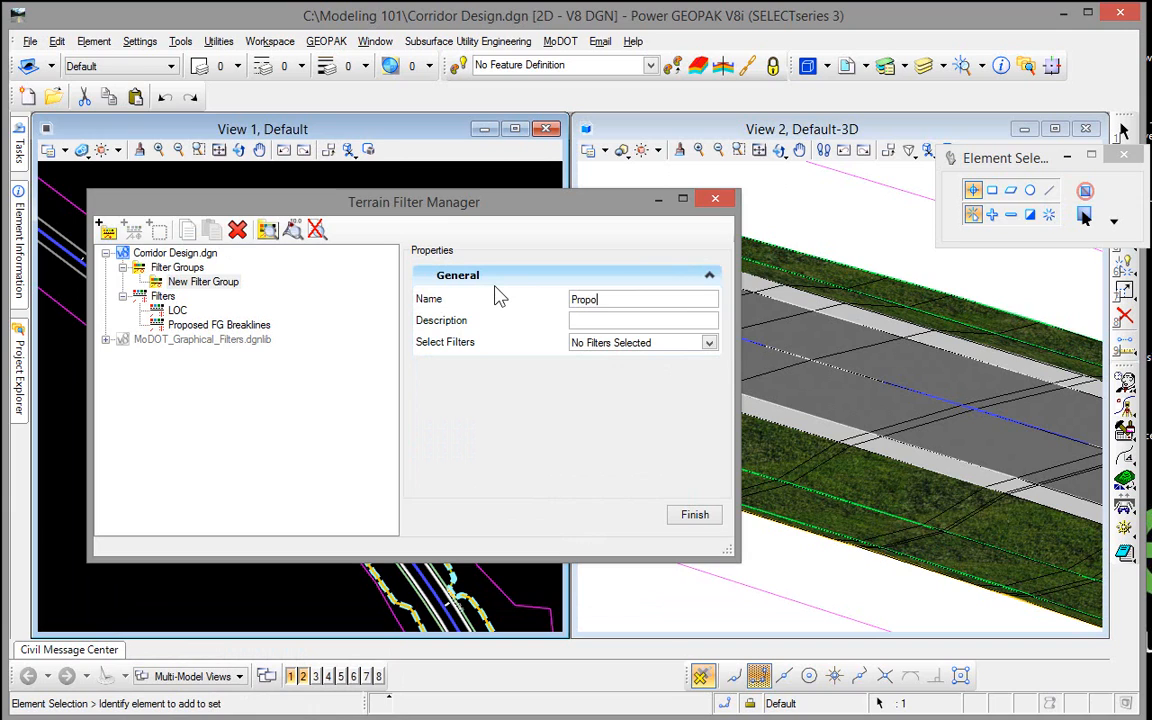
text(sed )
text(Terrain Model)
key(Left)
key(Left)
key(Left)
key(Left)
key(Left)
key(Left)
key(Left)
key(Left)
key(Left)
key(Left)
key(Left)
text(FG)
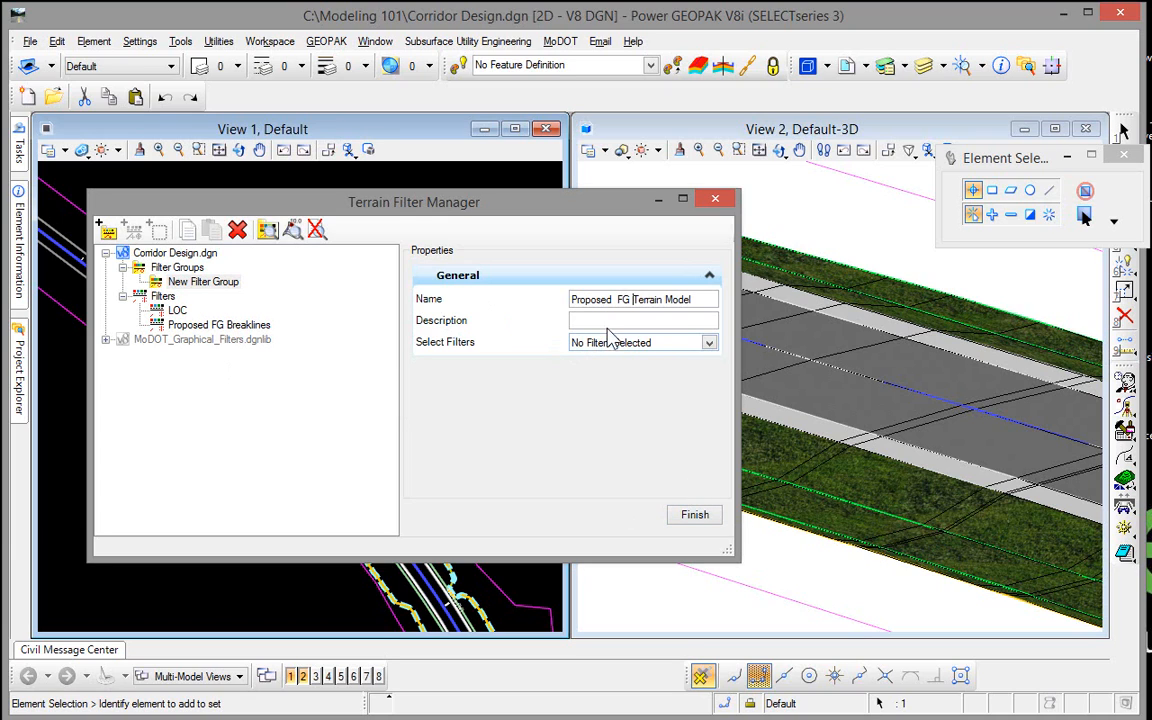
Include the Proposed FG Breaklines and LOC filters in the new filter group and finish the filter setup.
click(709, 344)
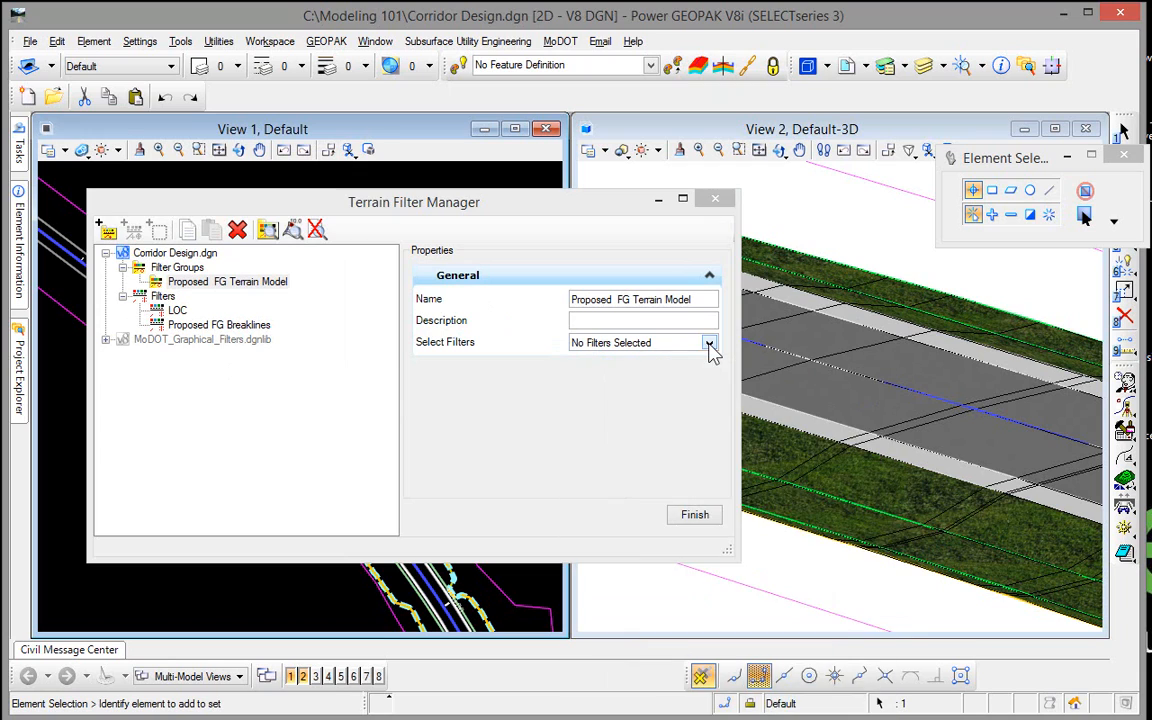
click(709, 344)
click(581, 384)
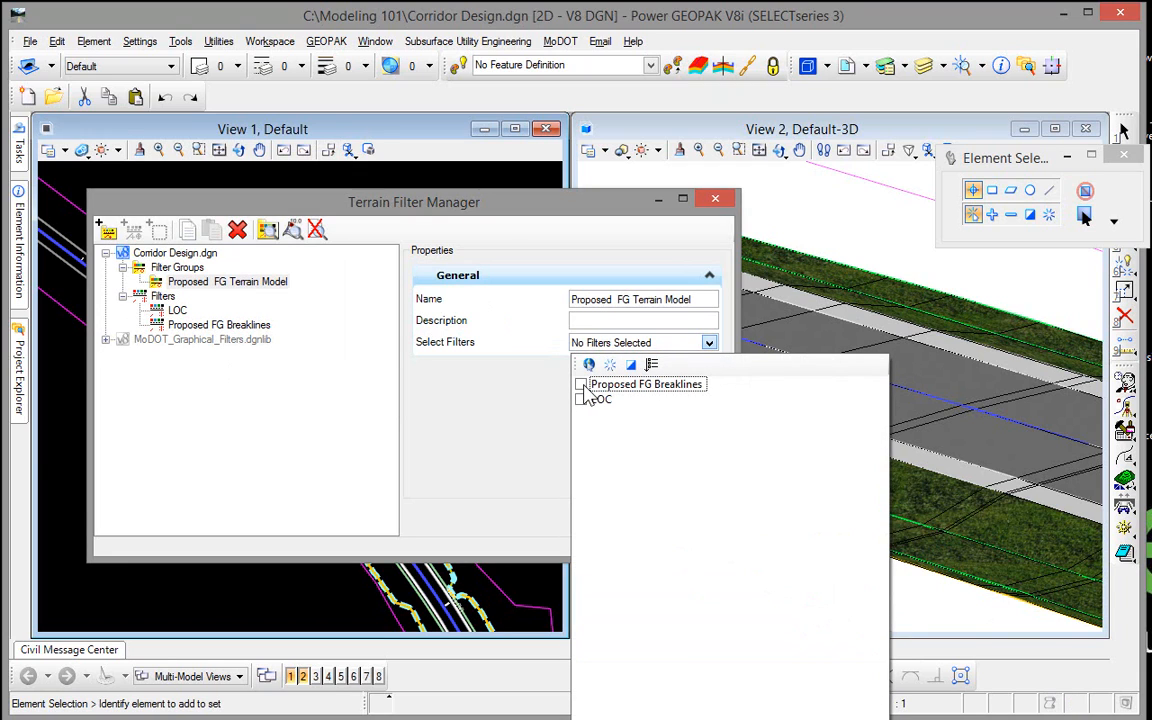
click(581, 399)
click(530, 411)
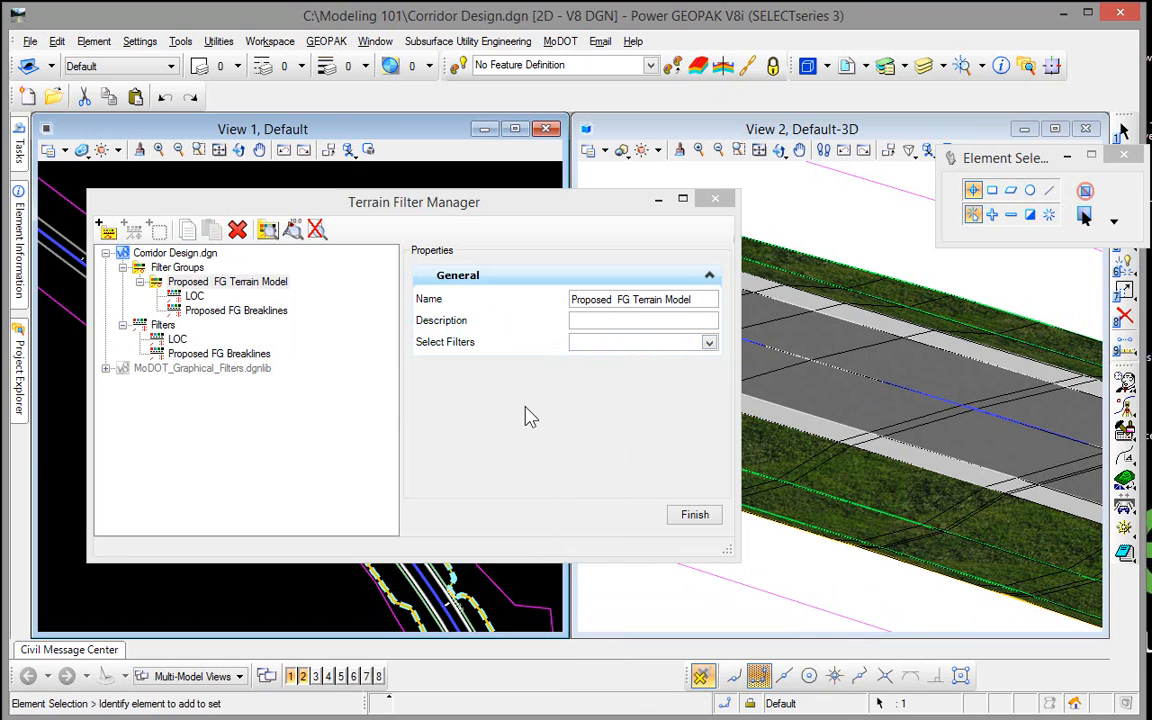
click(707, 519)
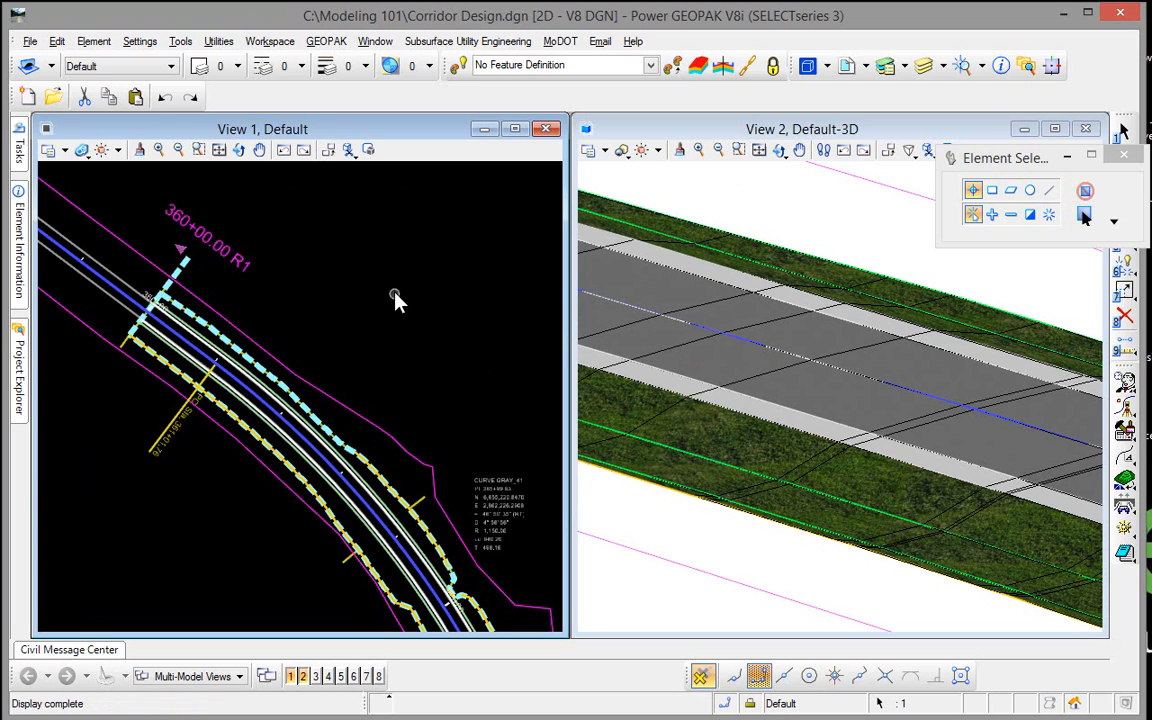
Create terrain model PFG by graphical filter from the Proposed FG Terrain Model group, with edge method Remove Slivers and feature definition Design Triangles.
click(395, 298)
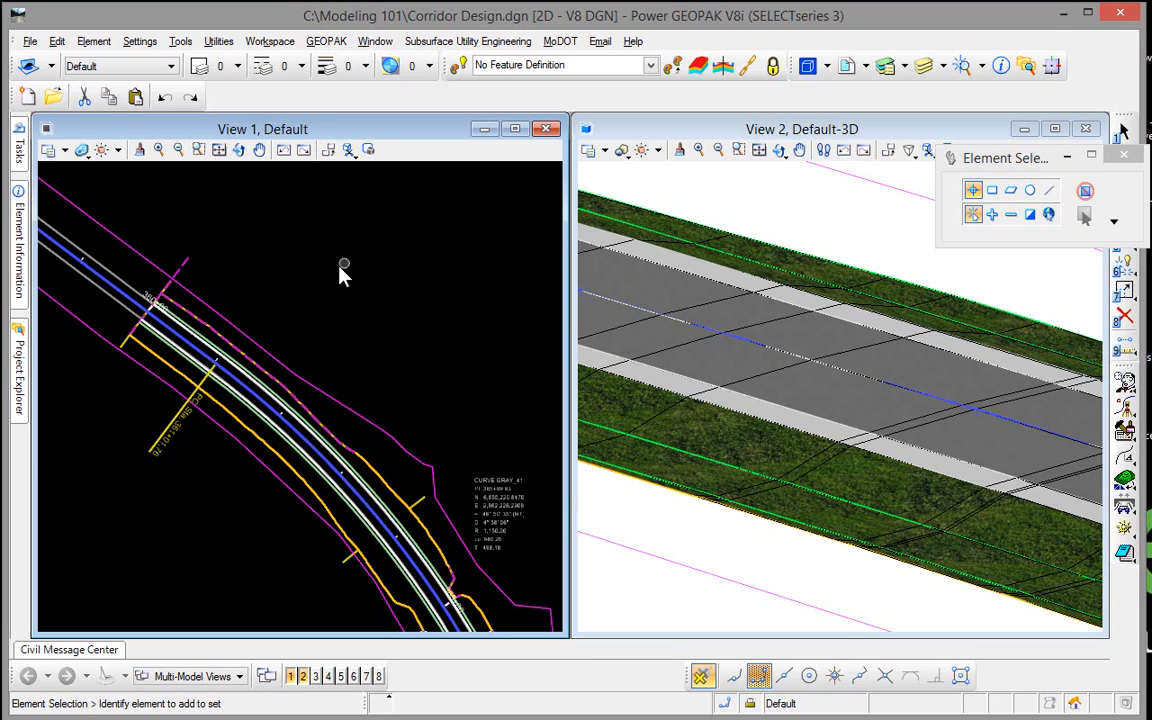
mouse_move(22, 158)
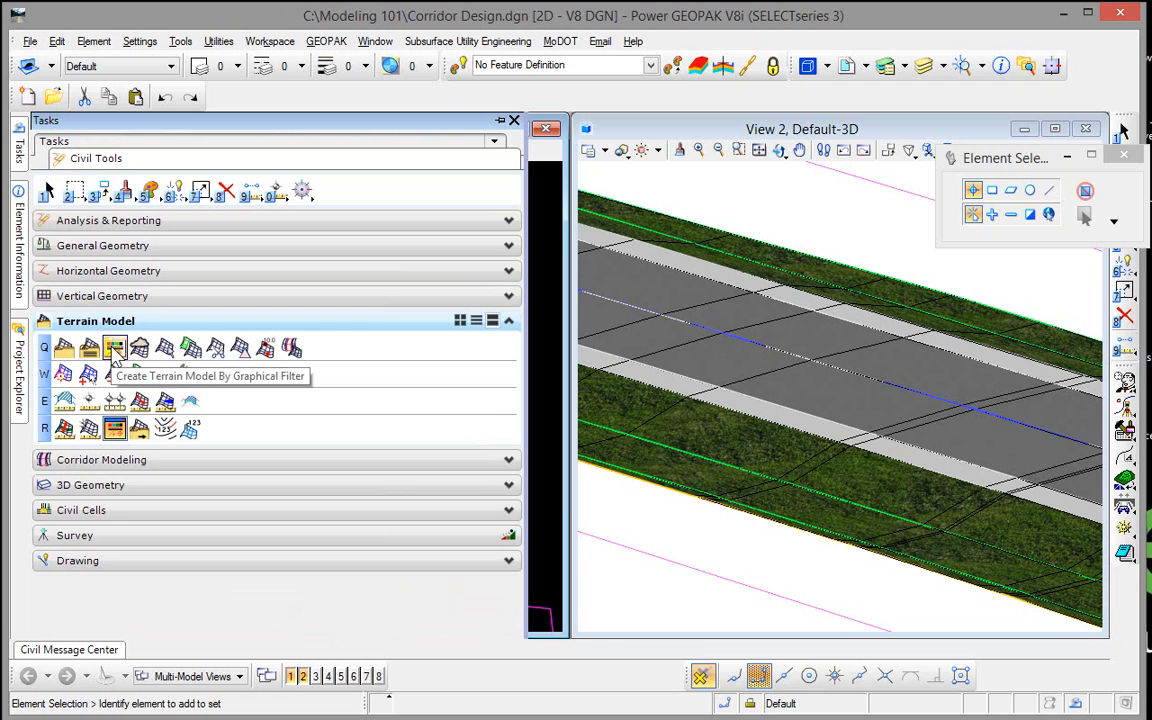
click(113, 358)
drag(995, 165, 311, 227)
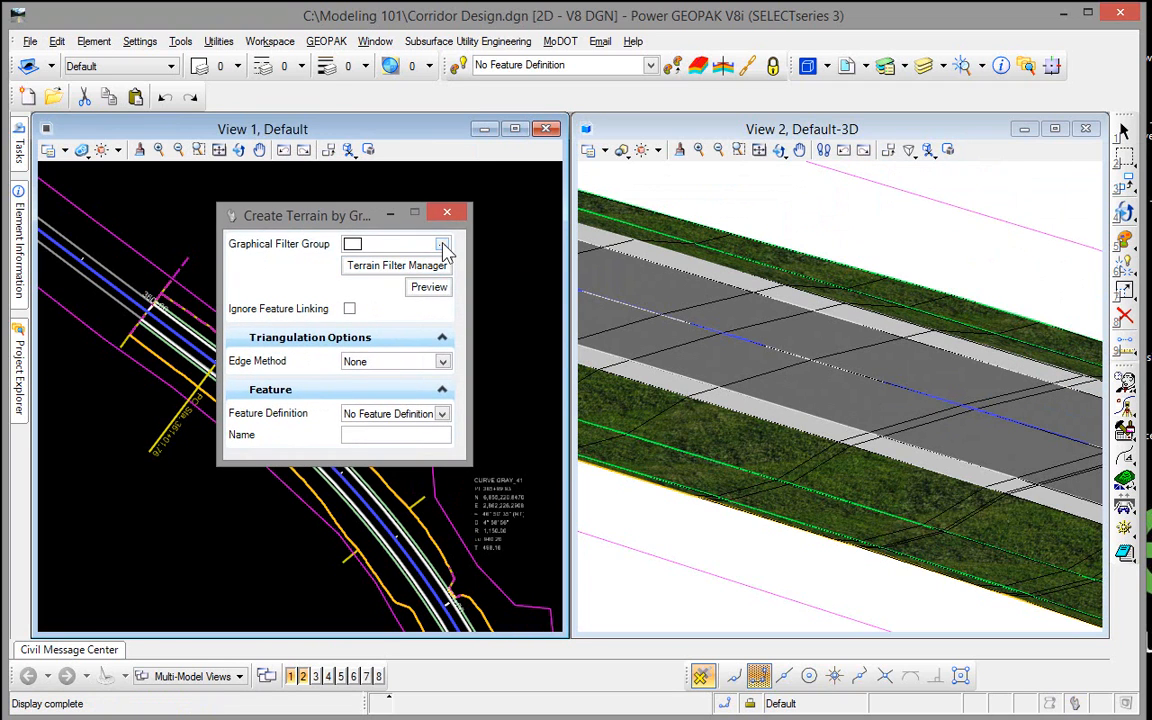
click(442, 245)
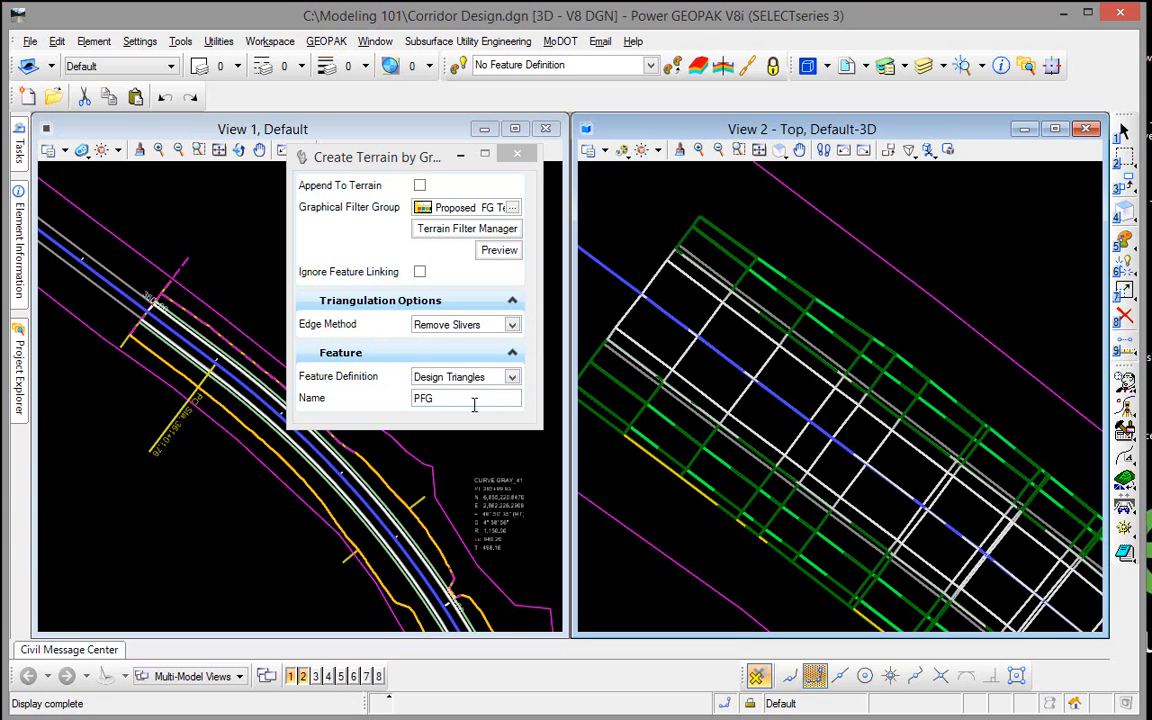
click(631, 177)
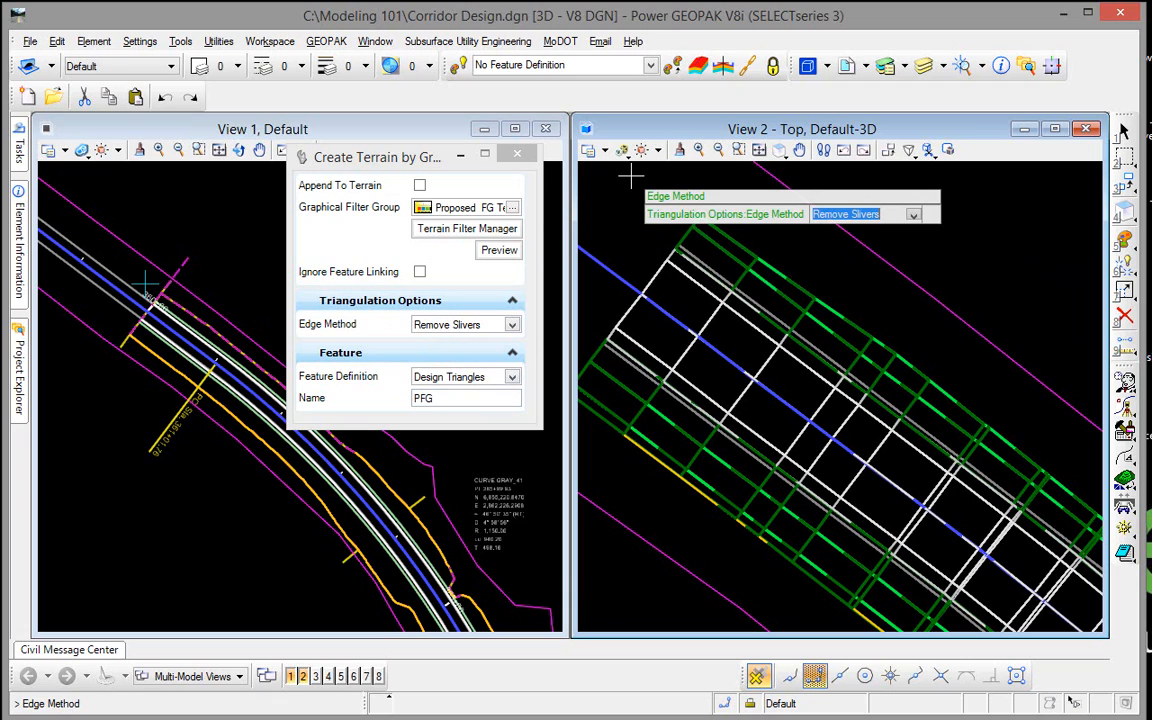
click(631, 177)
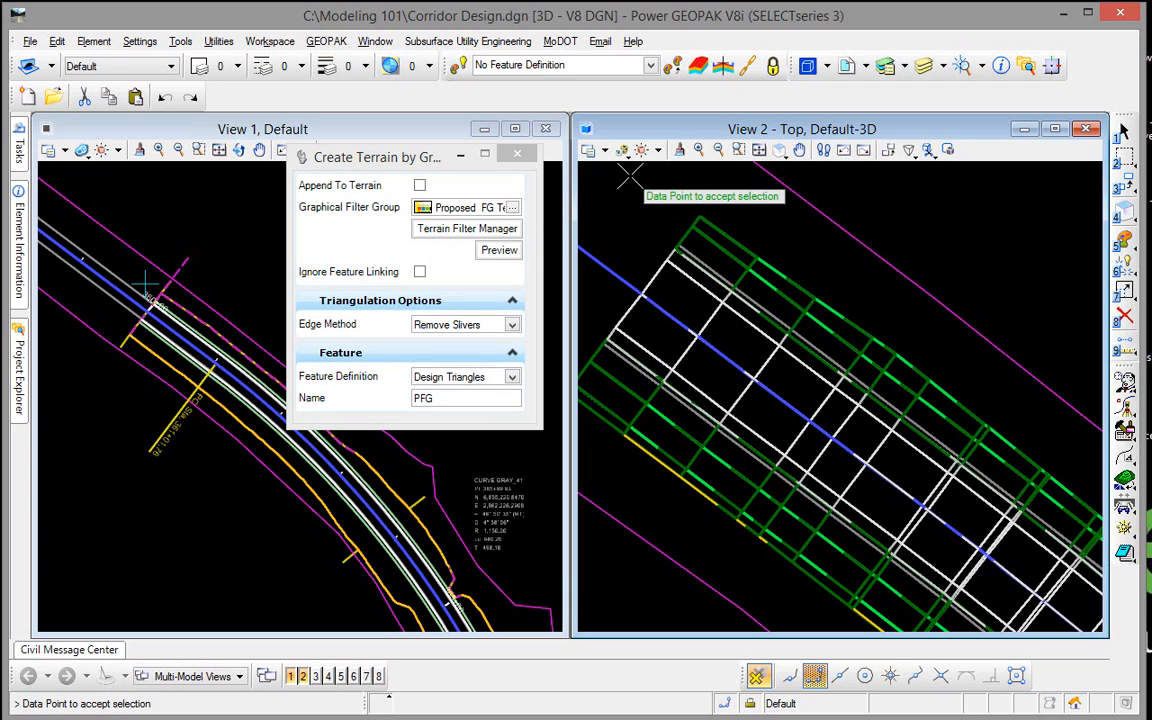
click(631, 177)
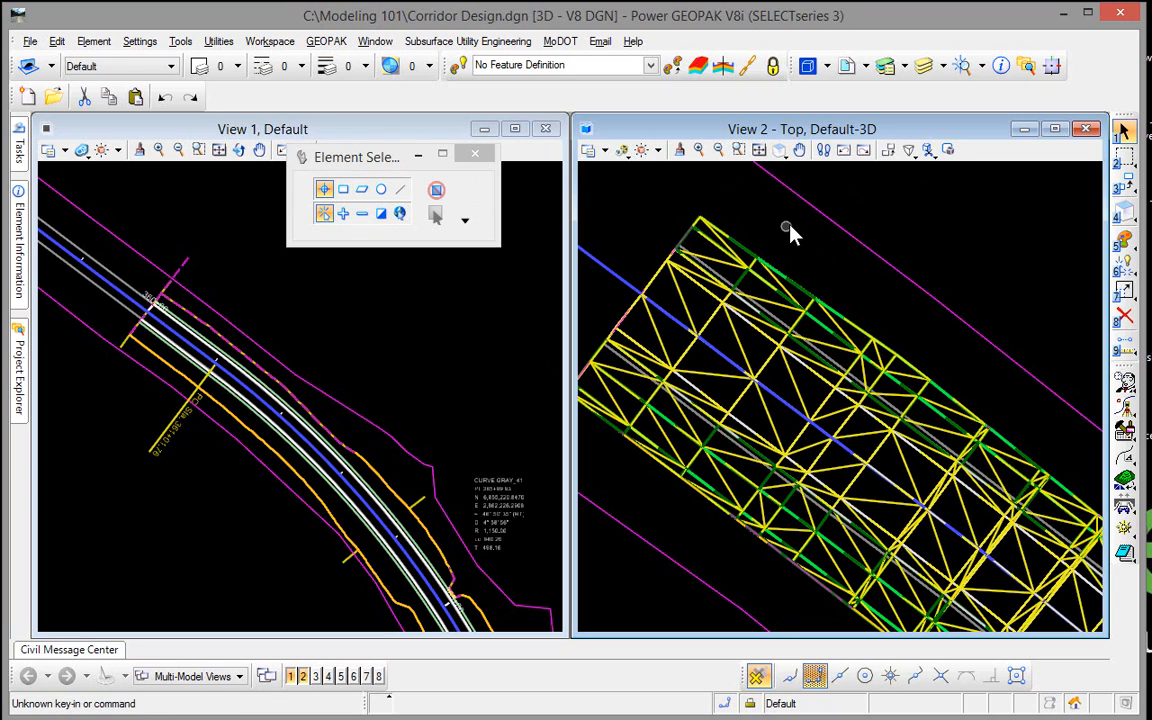
Examine the pavement and base layer points of the Asphalt Pavement 2 Lane w/ Agg Base Asphalt Shoulder template, especially at the left shoulder.
mouse_move(740, 253)
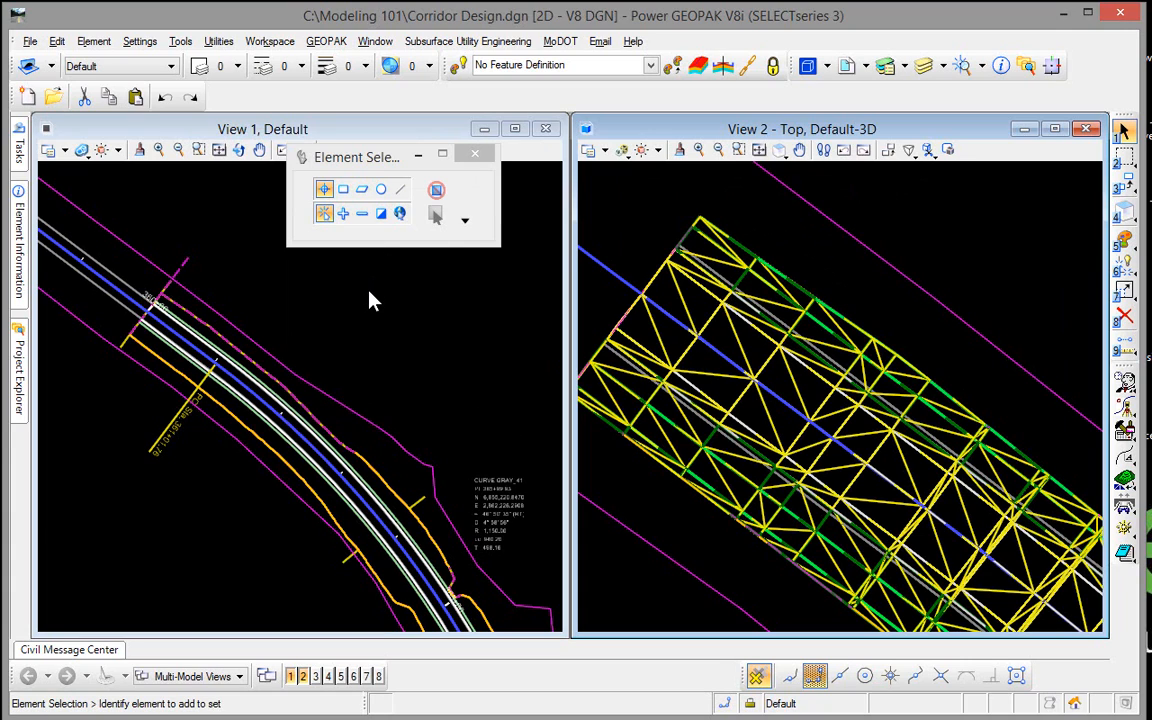
click(360, 315)
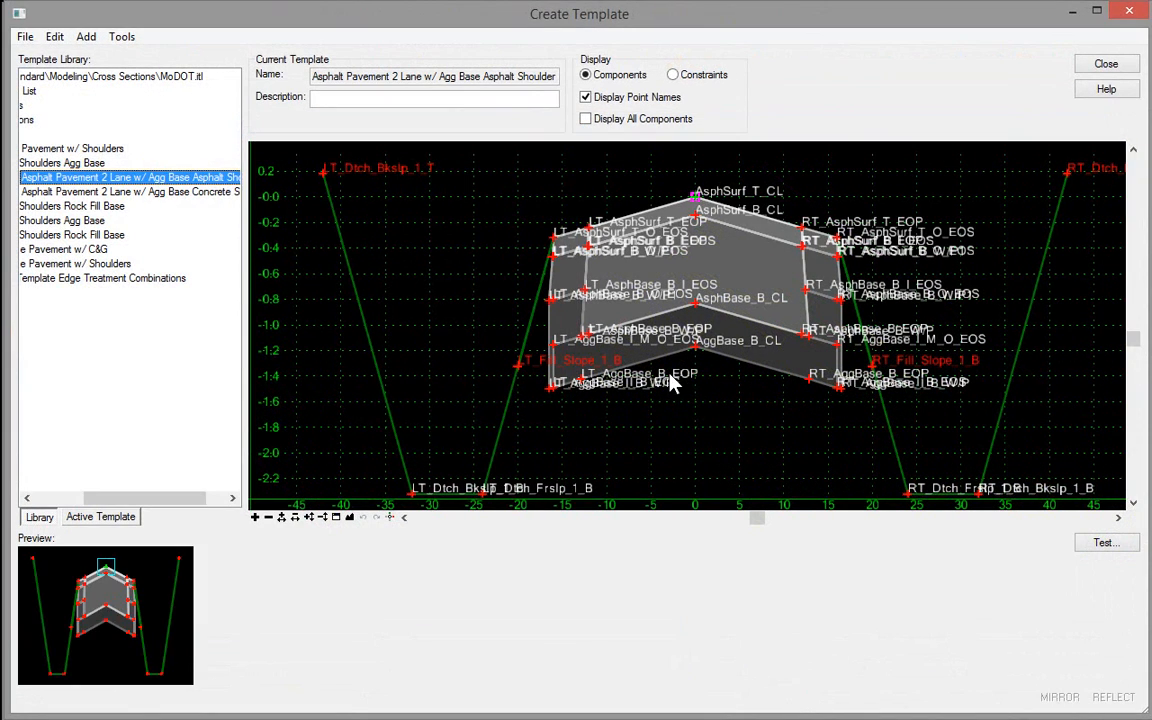
scroll(614, 366, up, 2)
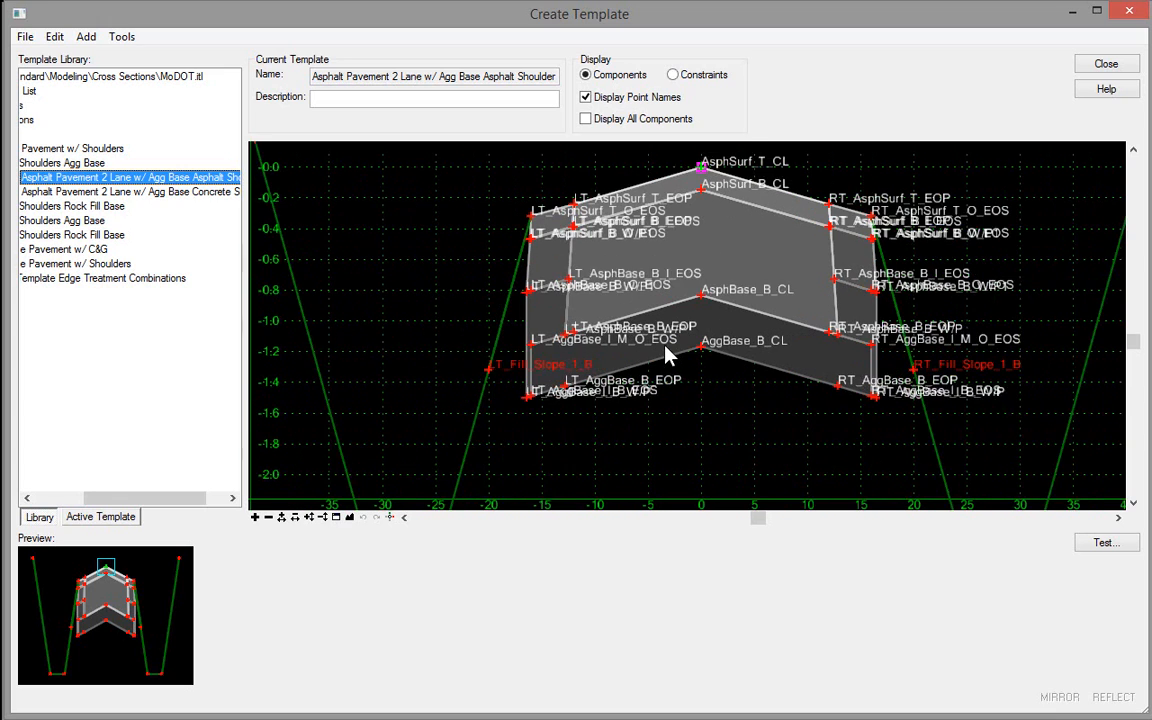
scroll(580, 368, up, 2)
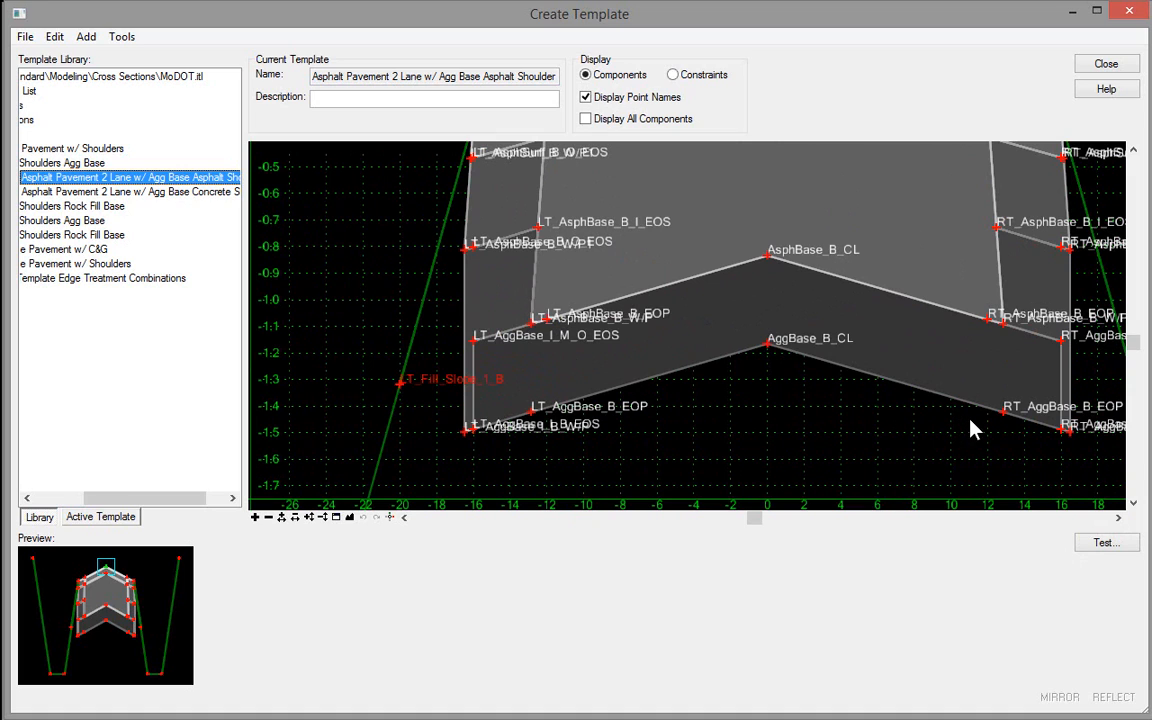
scroll(830, 427, down, 2)
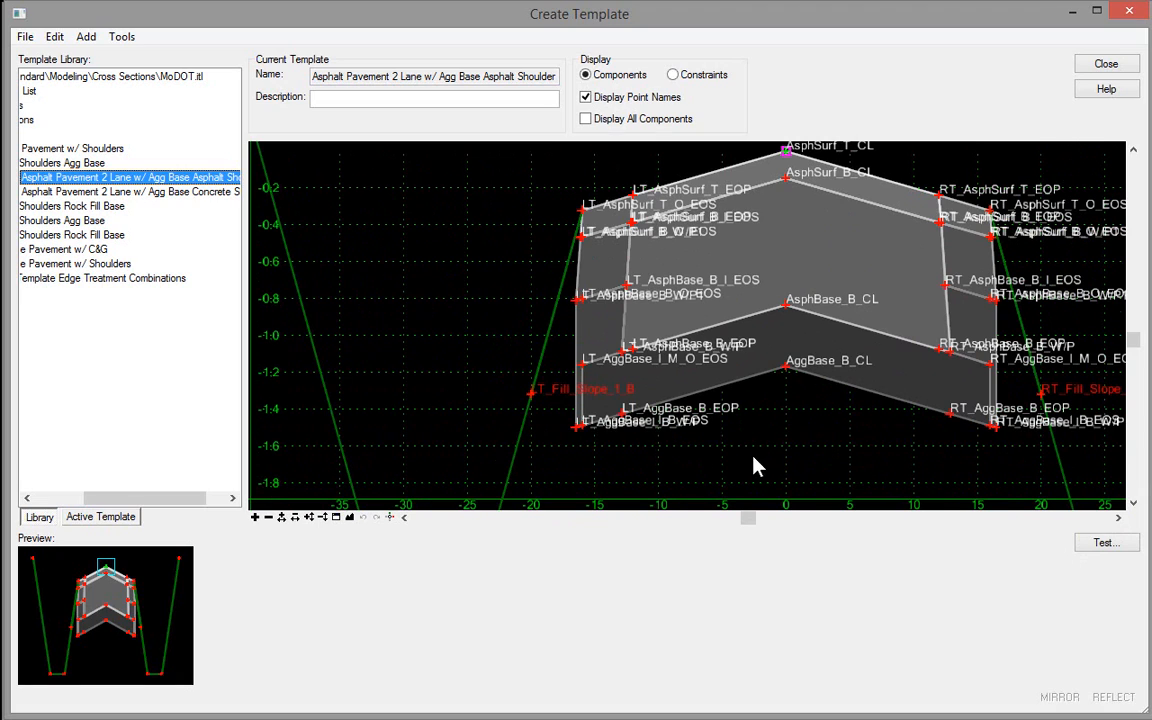
scroll(750, 465, up, 1)
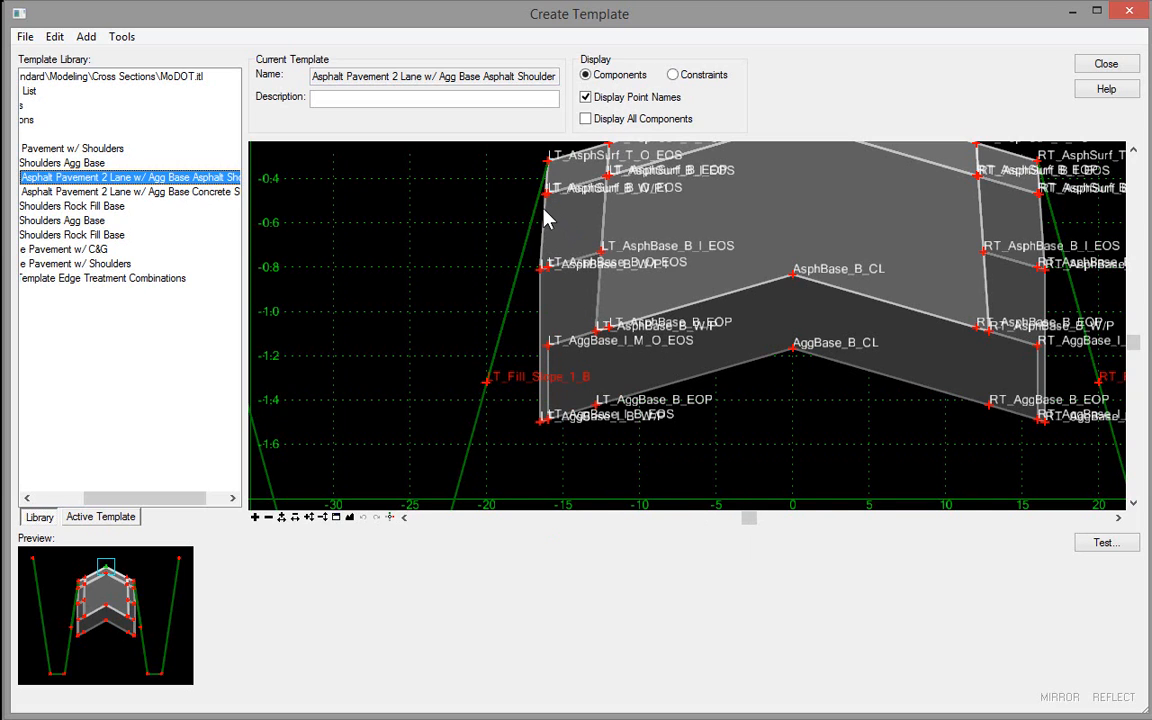
scroll(545, 216, up, 2)
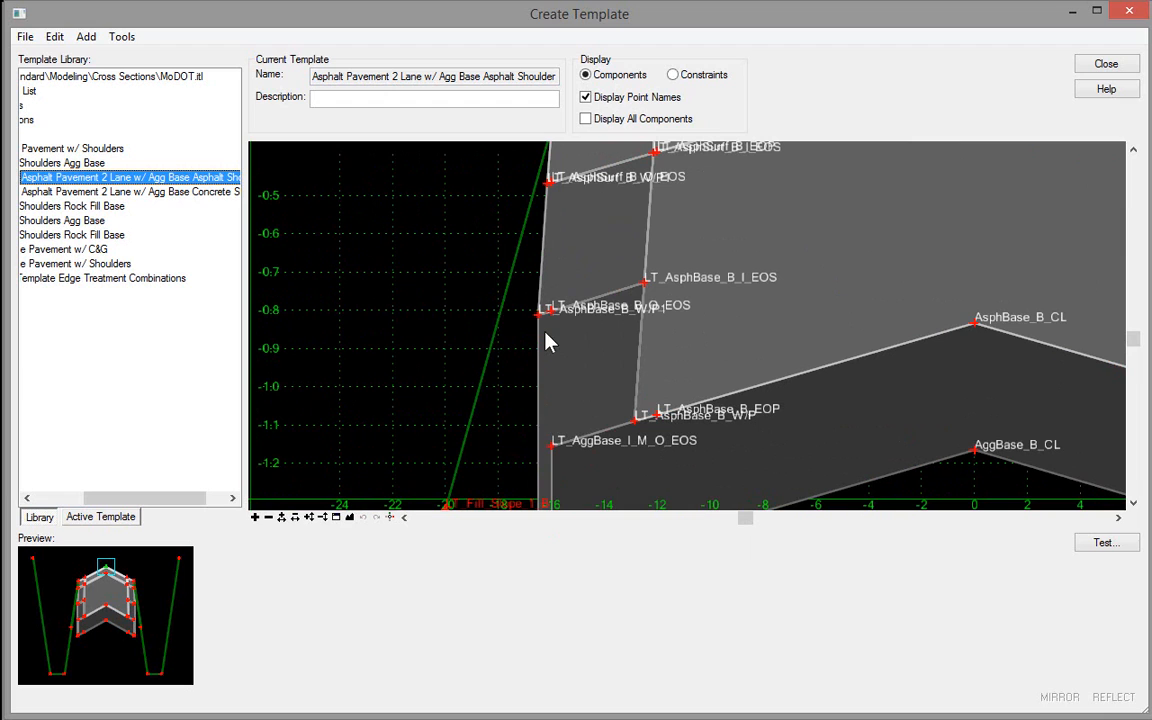
scroll(548, 318, down, 3)
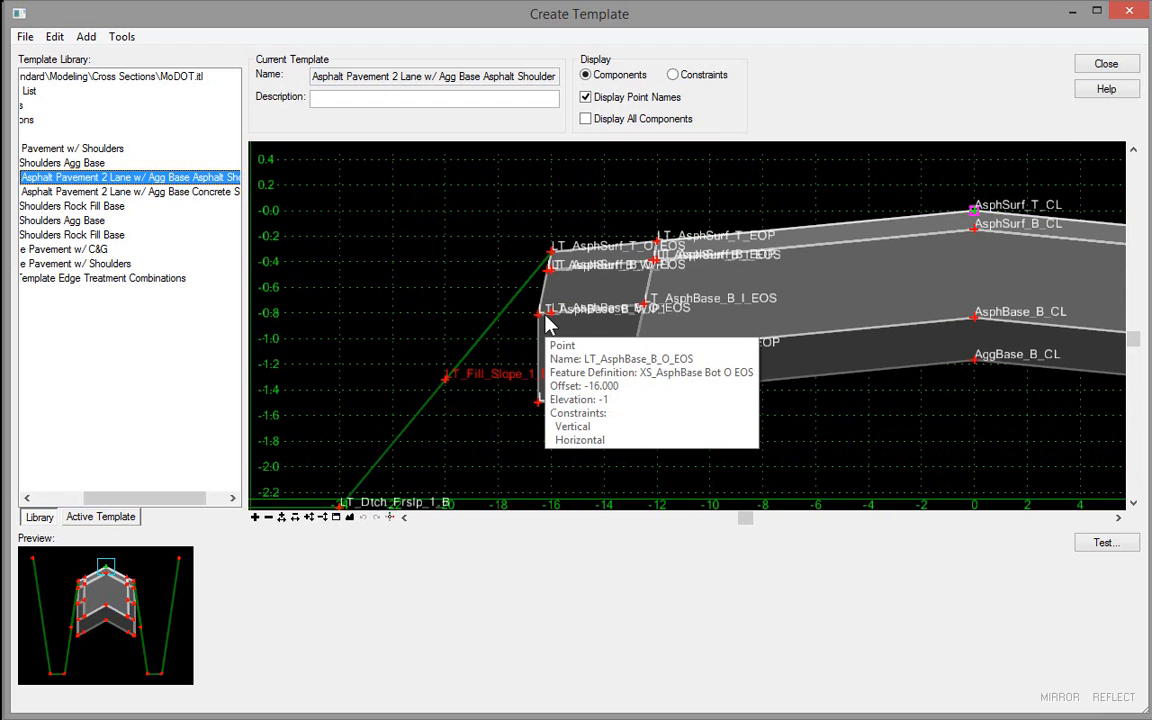
scroll(548, 320, up, 2)
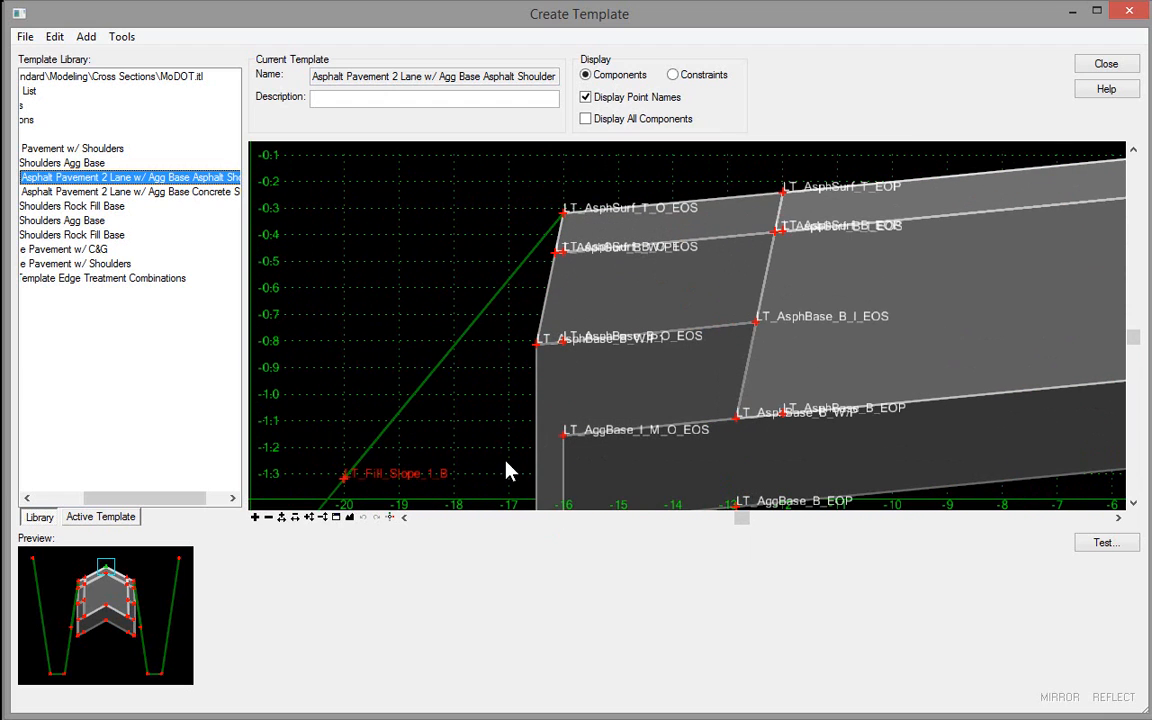
Review the template's left side from the fill slope point to the centerline, and close the template editor.
scroll(530, 390, down, 2)
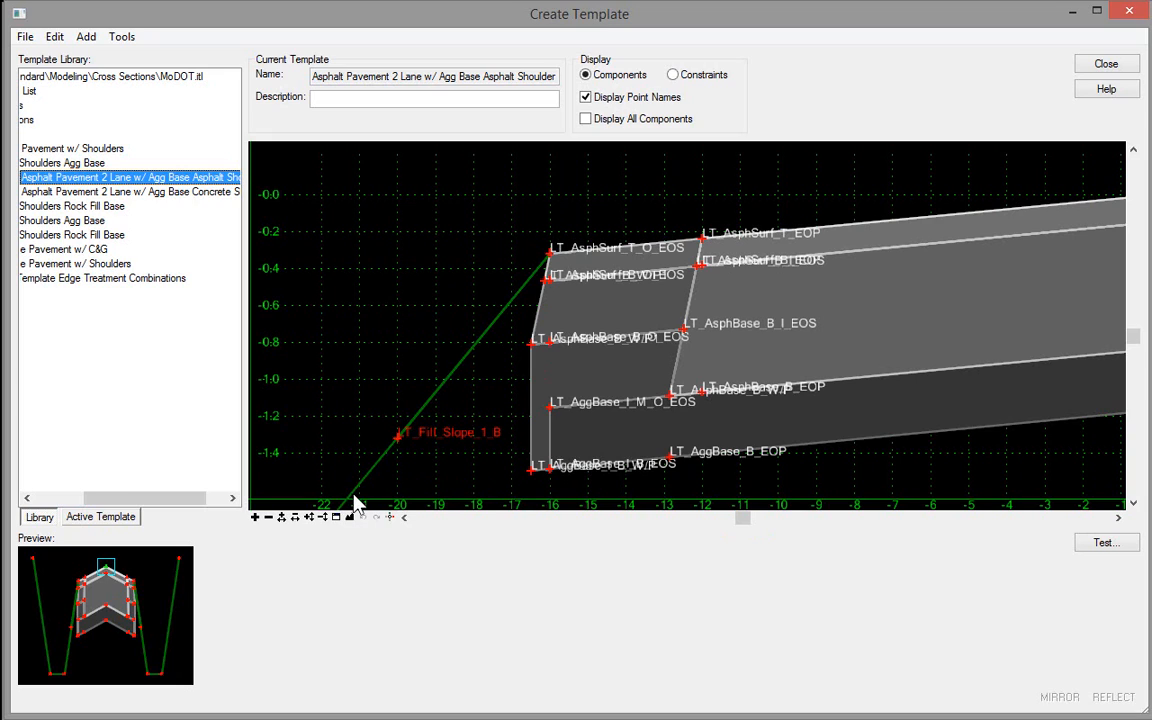
mouse_move(354, 500)
mouse_move(578, 285)
scroll(506, 405, down, 3)
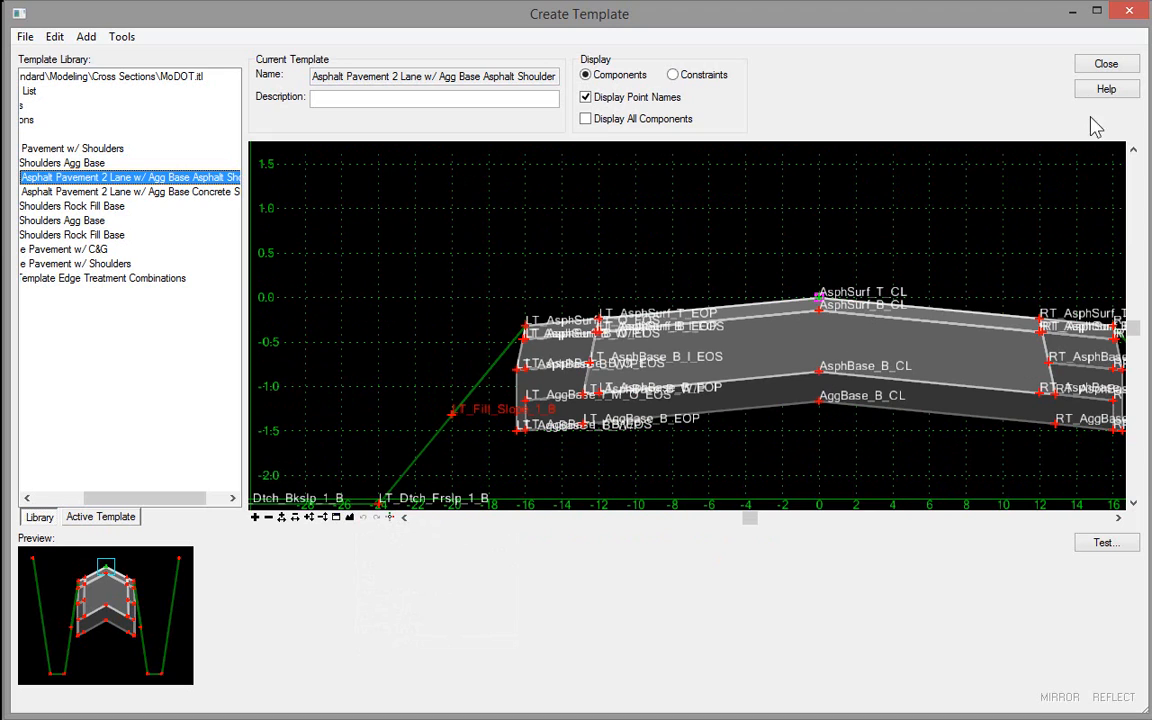
click(1104, 65)
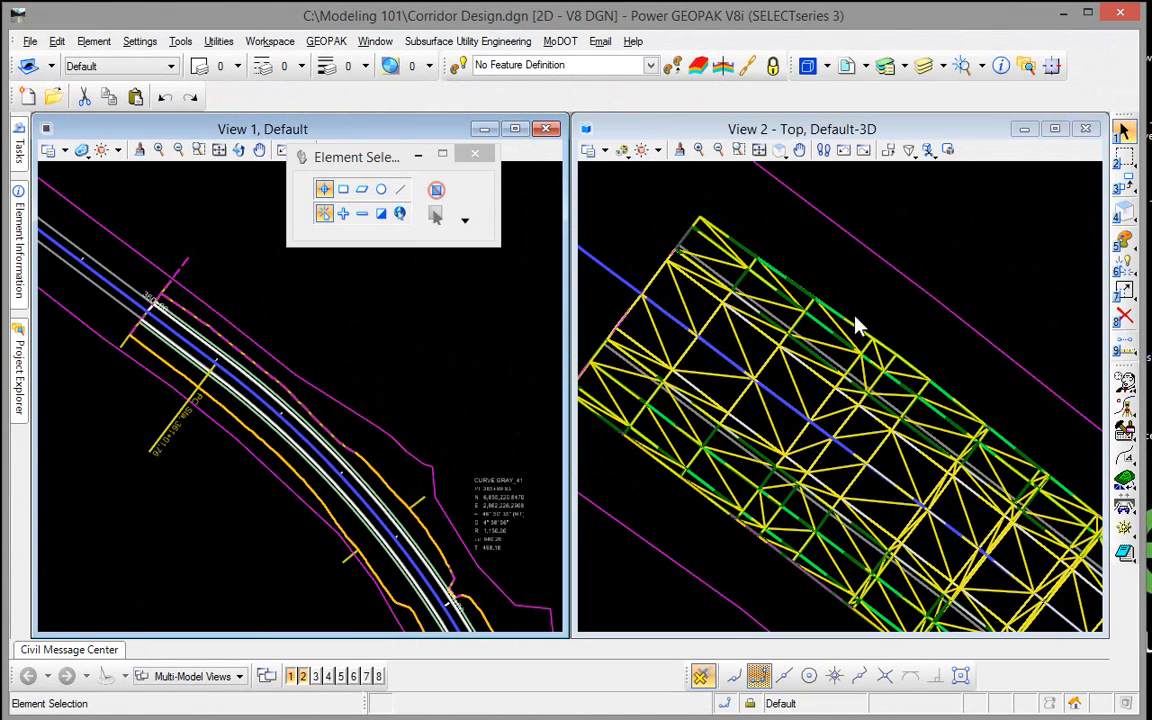
Select the PFG terrain model in the 3D view and set its feature definition to Design Contours.
click(885, 334)
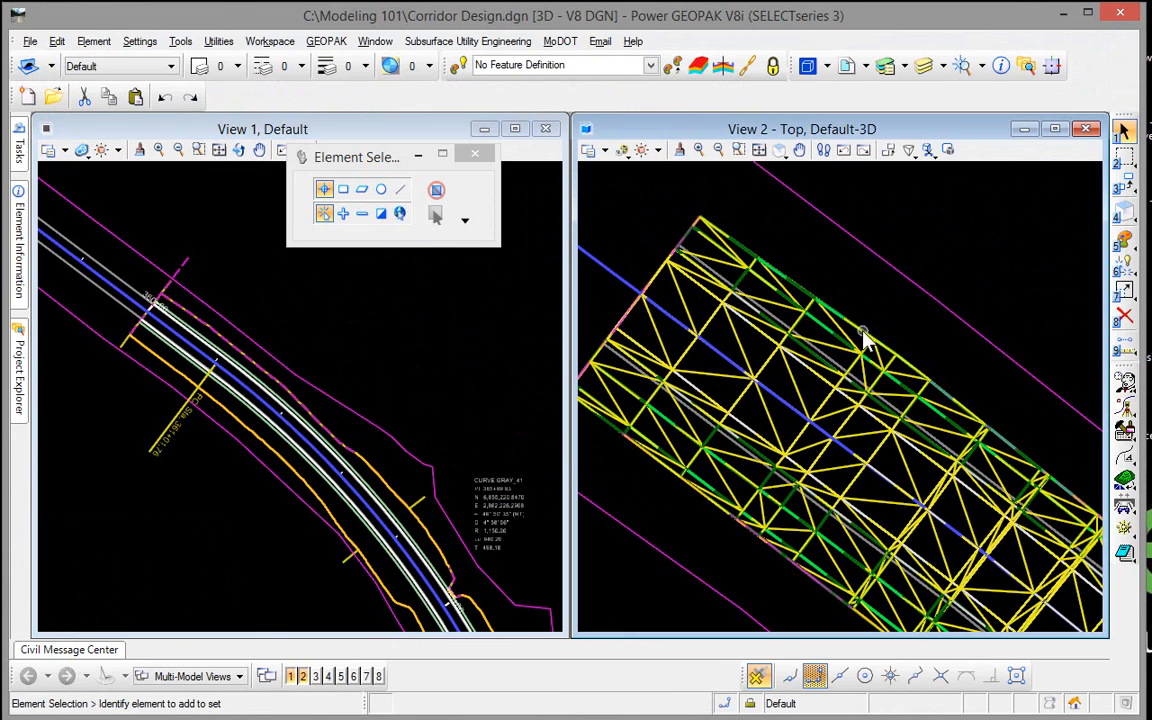
click(886, 323)
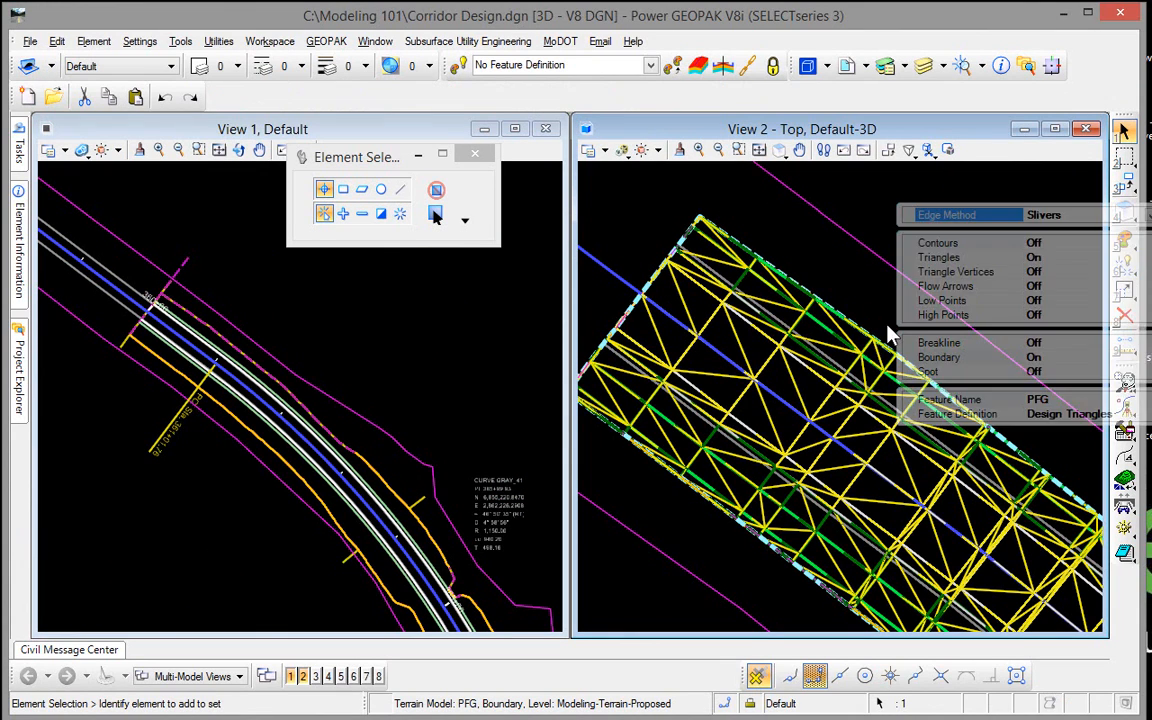
click(1148, 416)
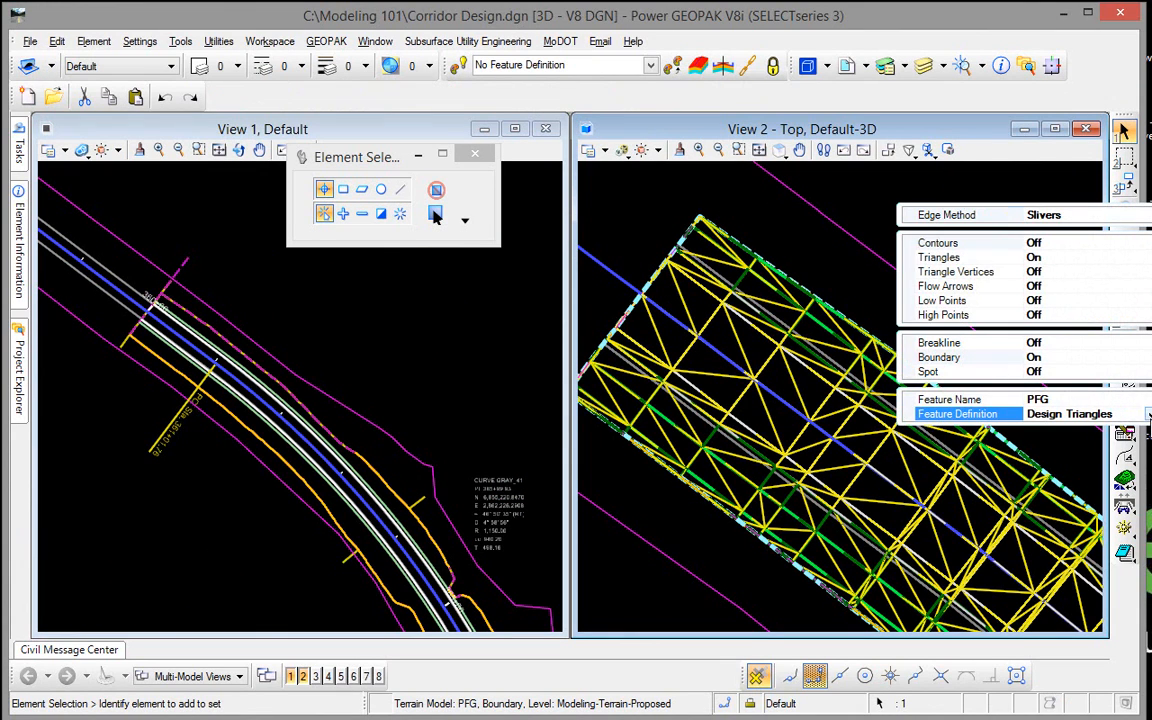
click(1148, 415)
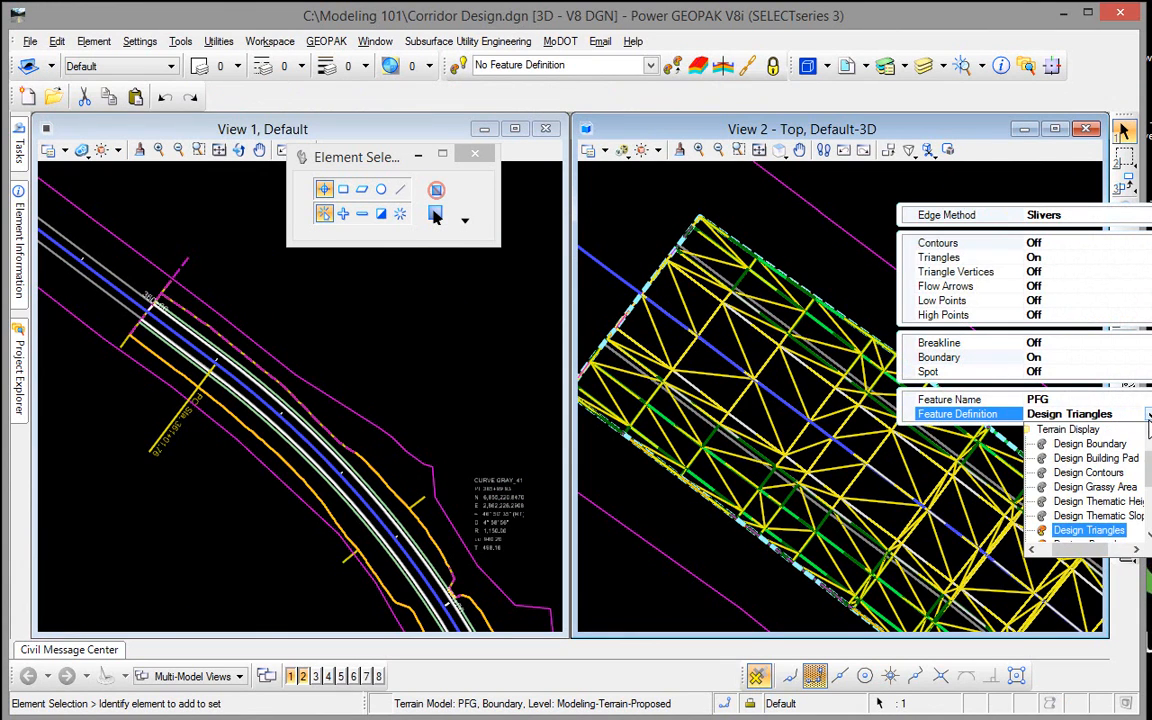
click(1105, 478)
Examine the PFG terrain model's contours along the corridor, across the pavement and side slopes.
scroll(977, 509, up, 2)
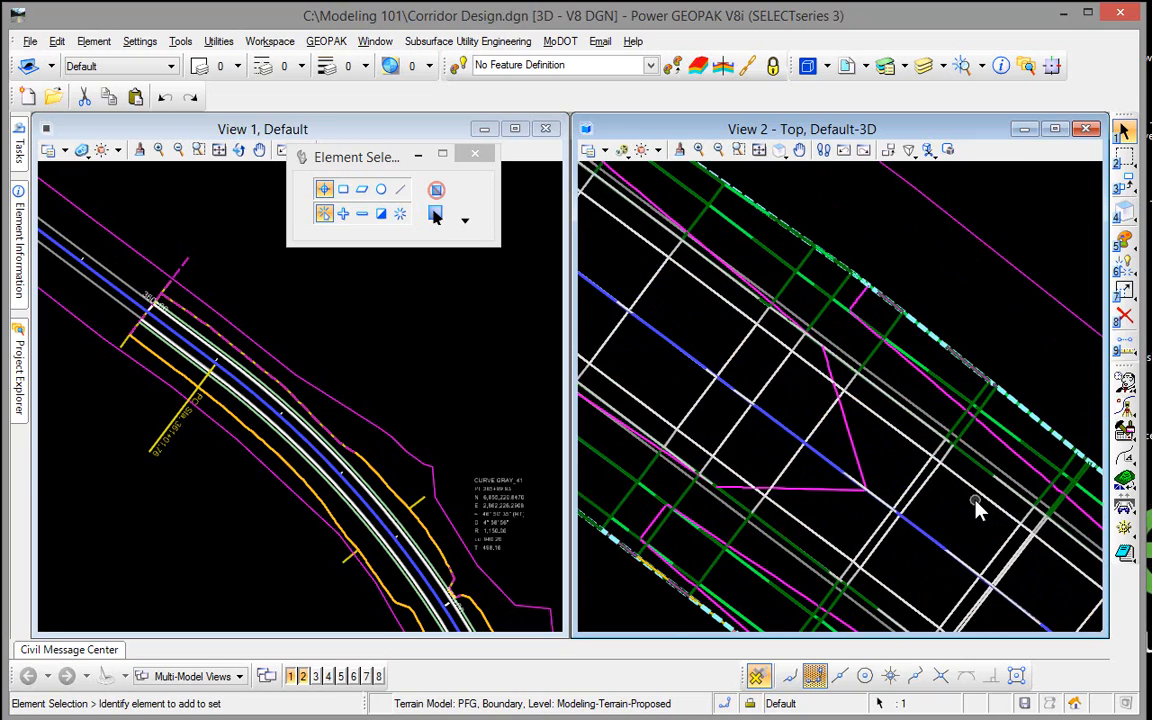
scroll(975, 500, down, 2)
middle_drag(905, 499, 765, 362)
scroll(772, 363, down, 2)
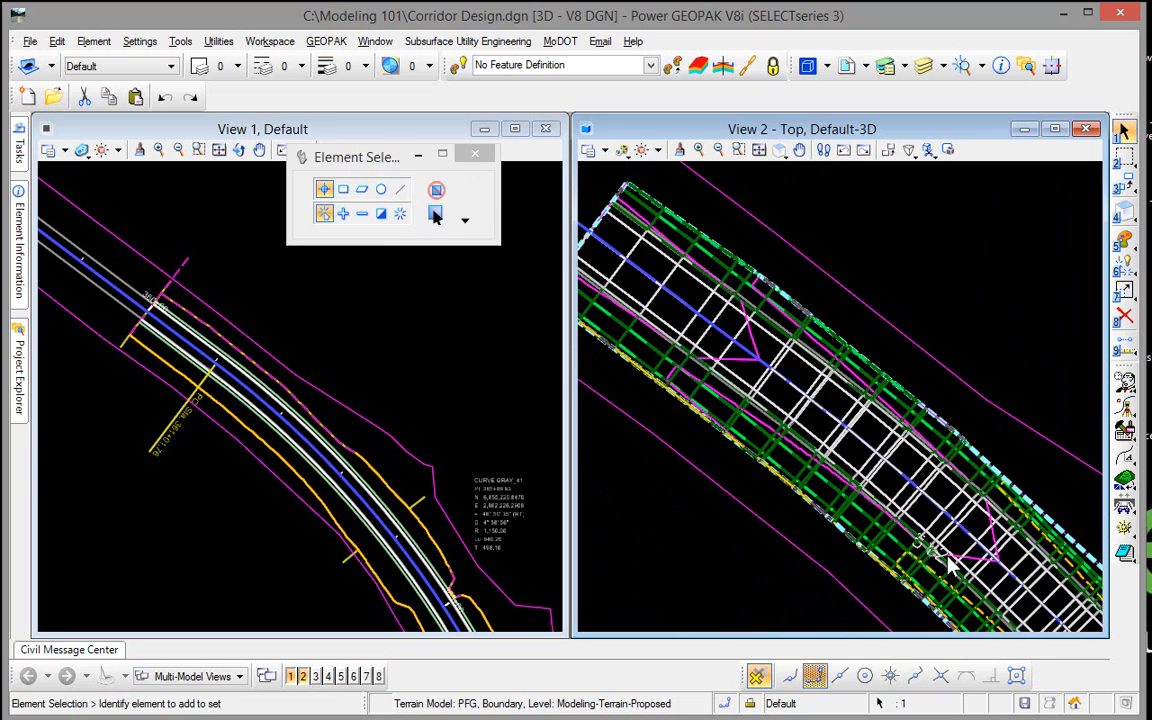
middle_drag(838, 461, 763, 398)
scroll(921, 519, up, 1)
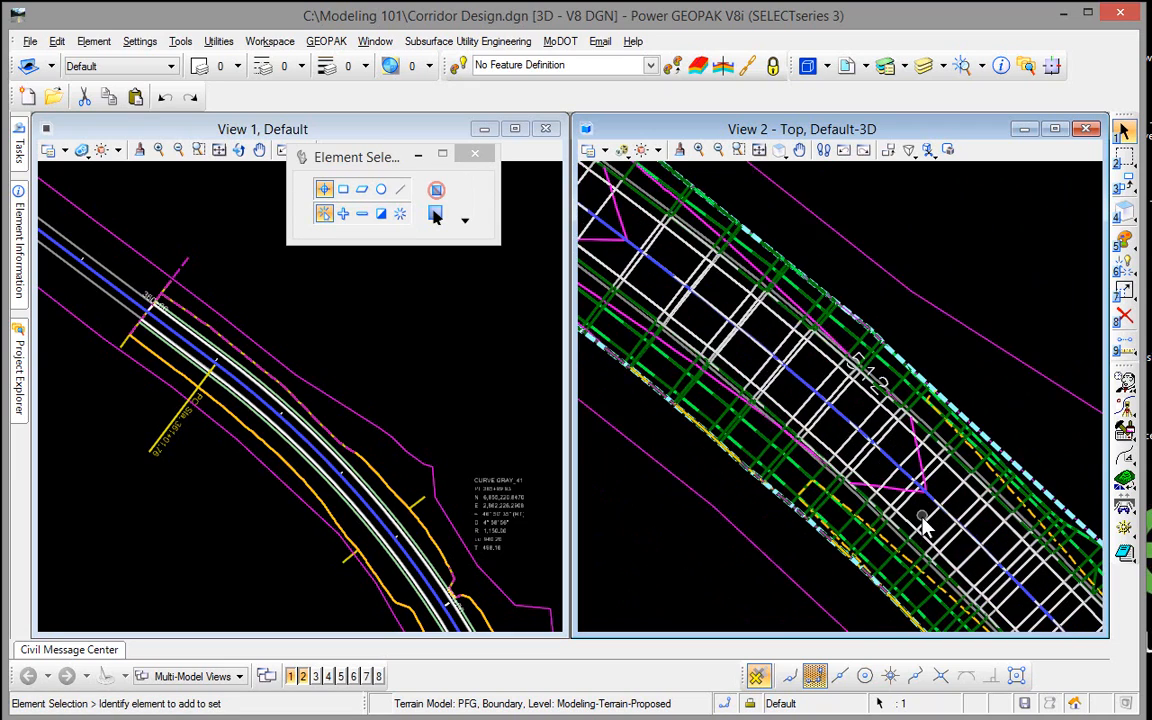
scroll(921, 517, up, 1)
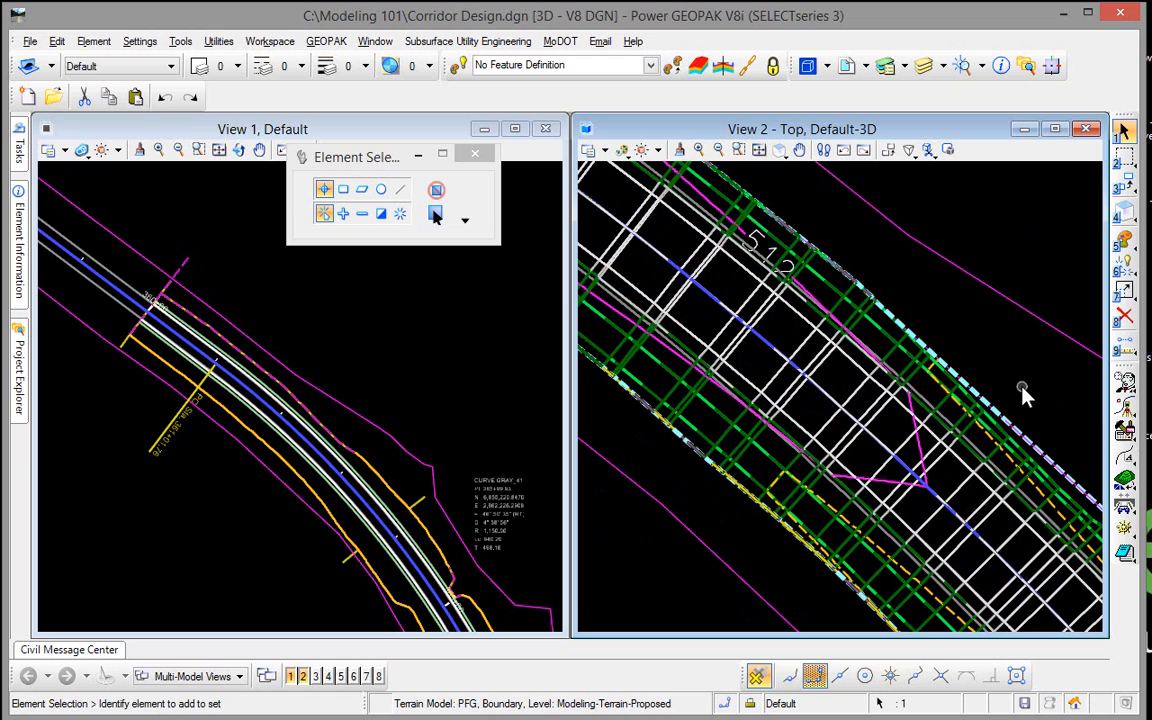
scroll(1022, 388, down, 2)
scroll(950, 535, up, 2)
scroll(950, 540, up, 1)
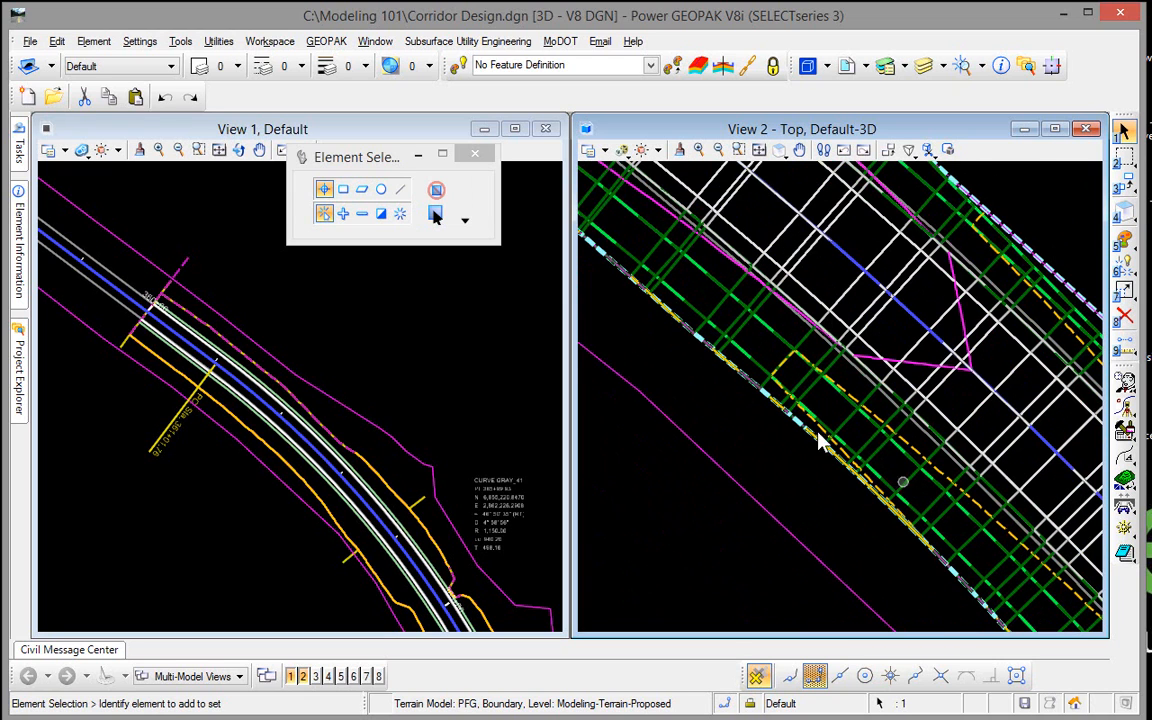